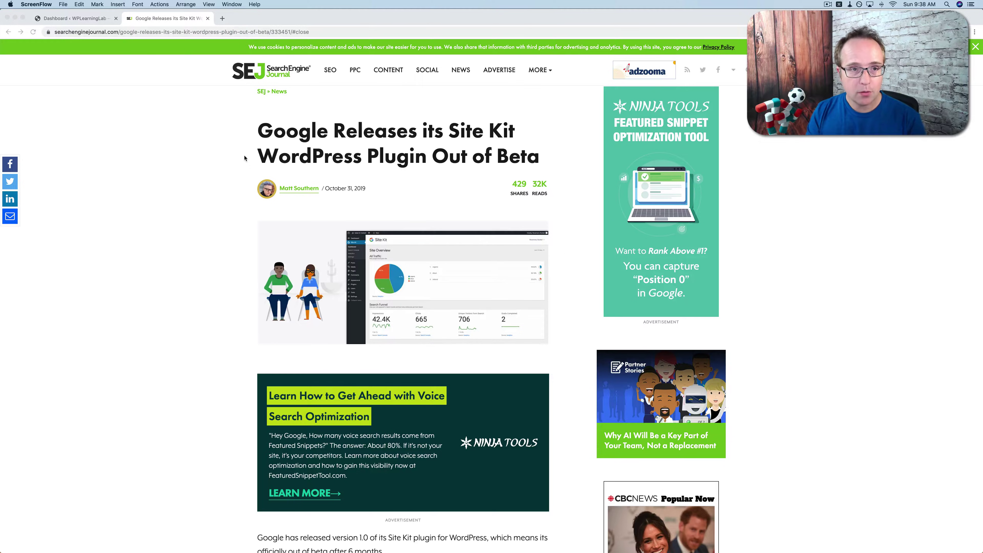
- Load Google's Site Kit website, sitekit.withgoogle.com, in a new Chrome tab
{"action": "key", "text": "super+t"}
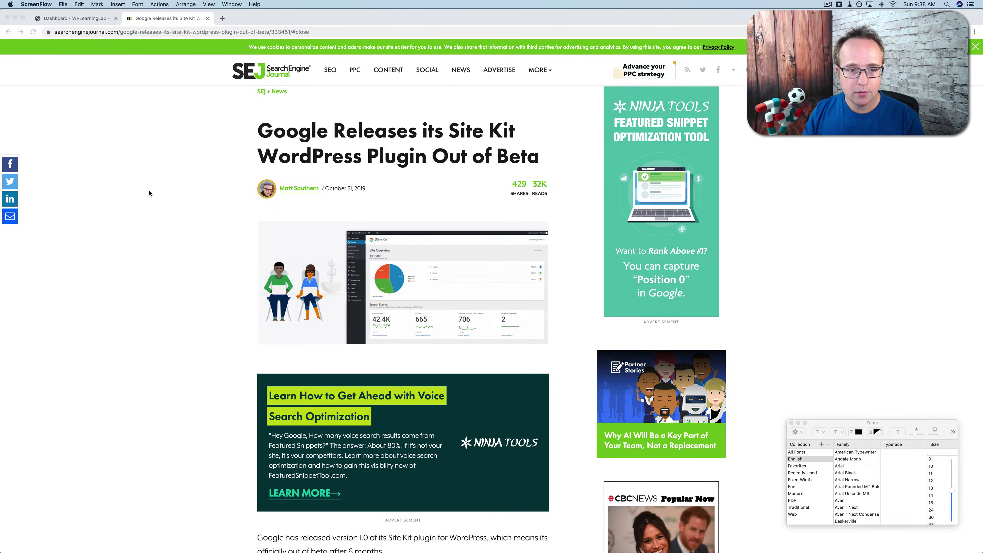
{"action": "left_click", "coordinate": [150, 193]}
{"action": "key", "text": "super+t"}
{"action": "type", "text": "site"}
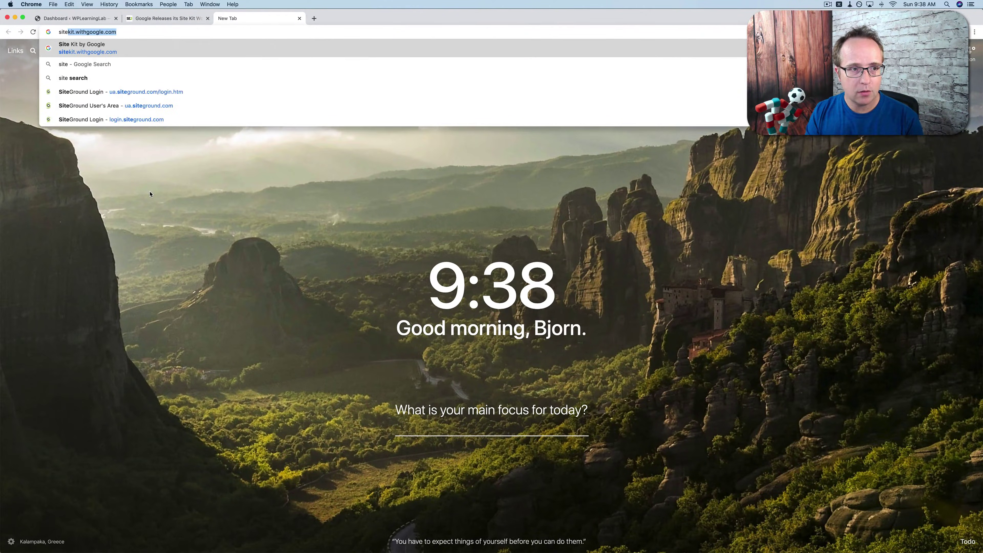
{"action": "type", "text": "kit"}
{"action": "key", "text": "Return"}
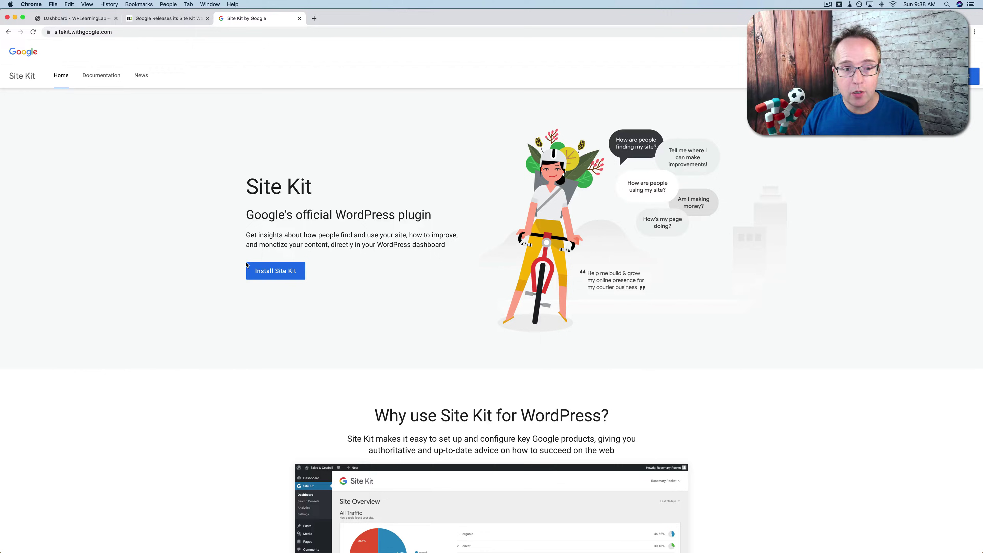
- Follow Install Site Kit to the WordPress.org plugin page showing version 1.0.1 and 20,000+ installs
{"action": "left_click", "coordinate": [276, 272]}
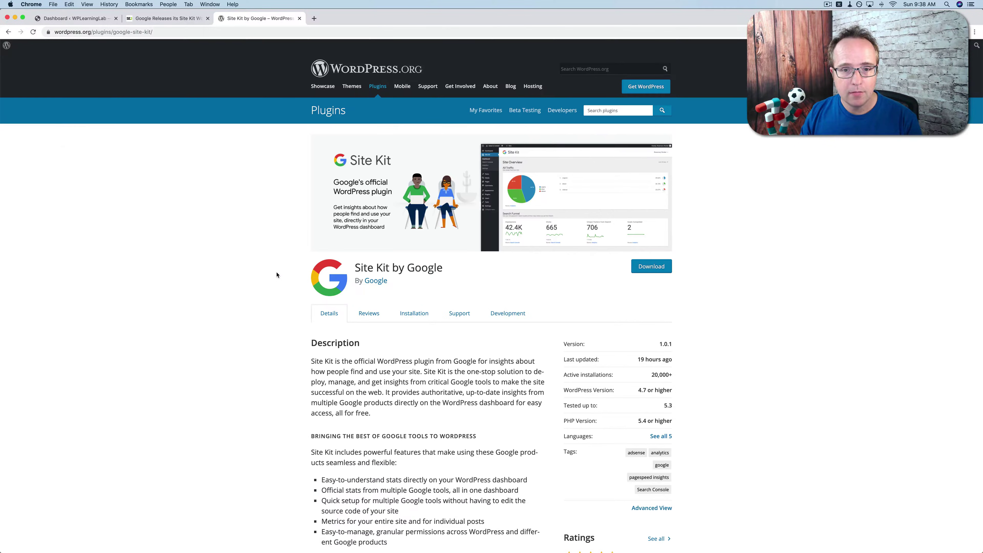
{"action": "scroll", "coordinate": [298, 262], "scroll_direction": "down", "scroll_amount": 1}
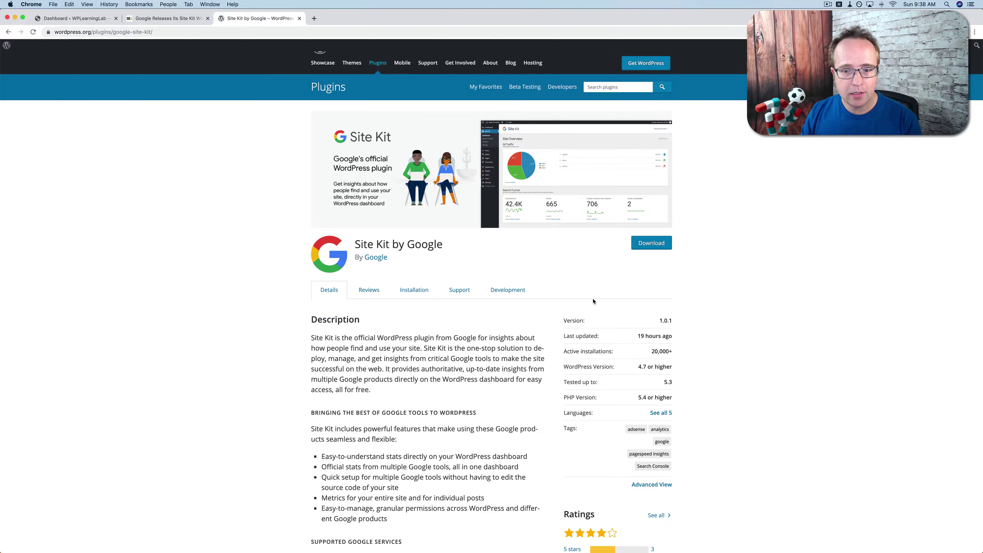
{"action": "scroll", "coordinate": [593, 302], "scroll_direction": "down", "scroll_amount": 2}
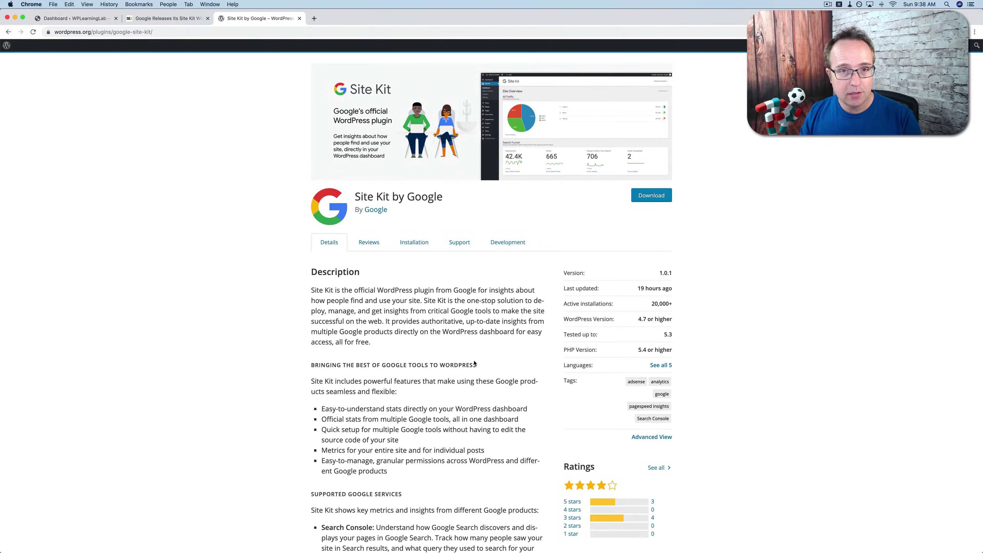
- Search Add New plugins for 'site kit' and install Site Kit by Google in the WP admin
{"action": "left_click", "coordinate": [73, 21]}
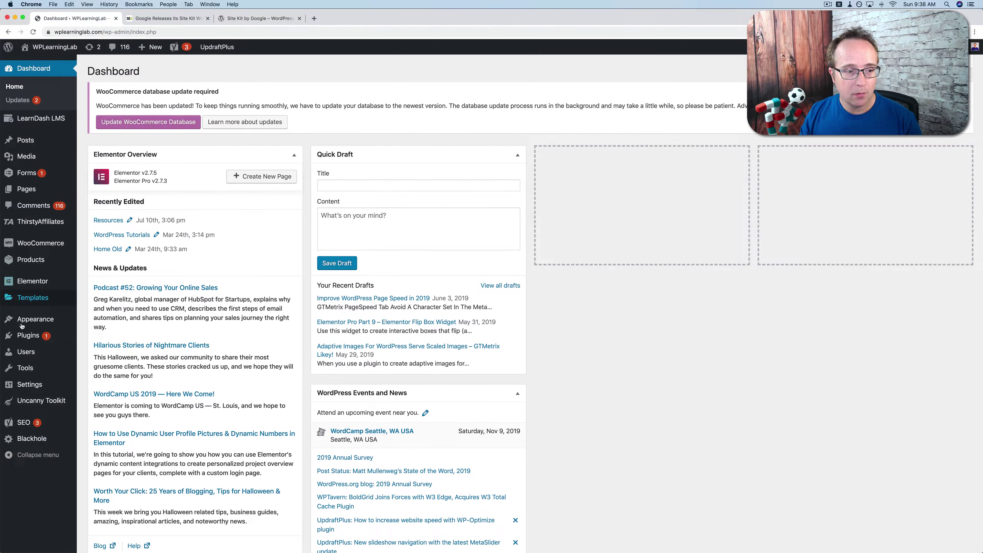
{"action": "mouse_move", "coordinate": [24, 335]}
{"action": "left_click", "coordinate": [96, 351]}
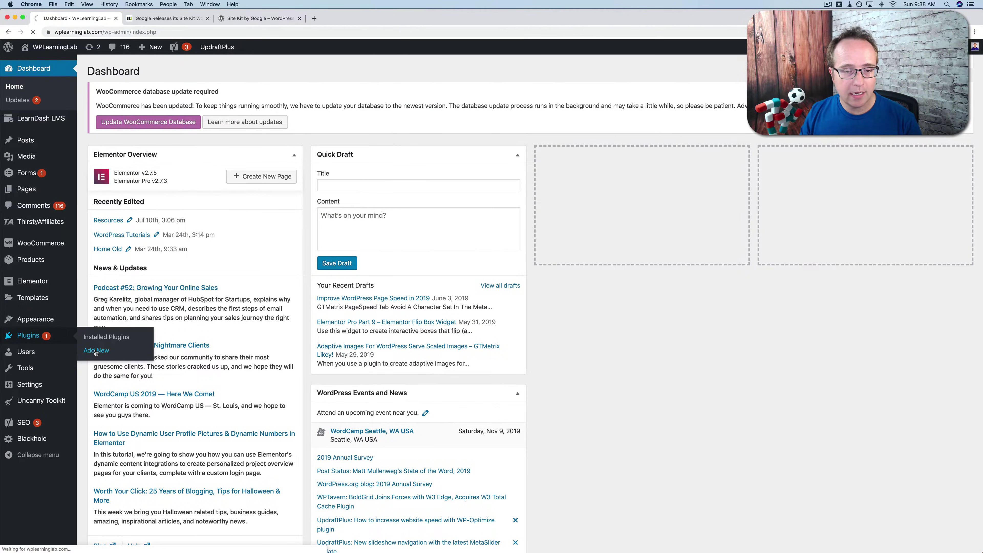
{"action": "type", "text": "site kit"}
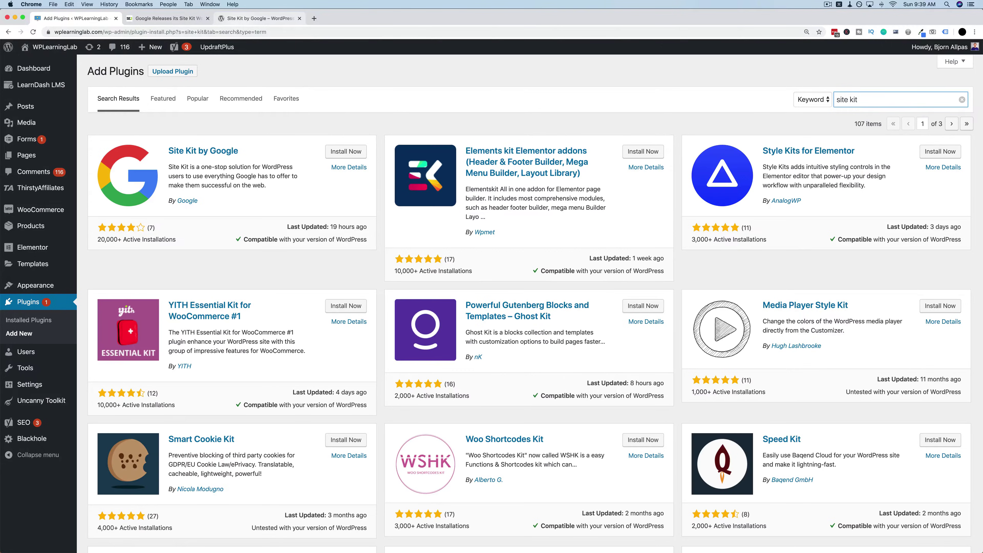
{"action": "left_click_drag", "start_coordinate": [146, 227], "coordinate": [117, 239]}
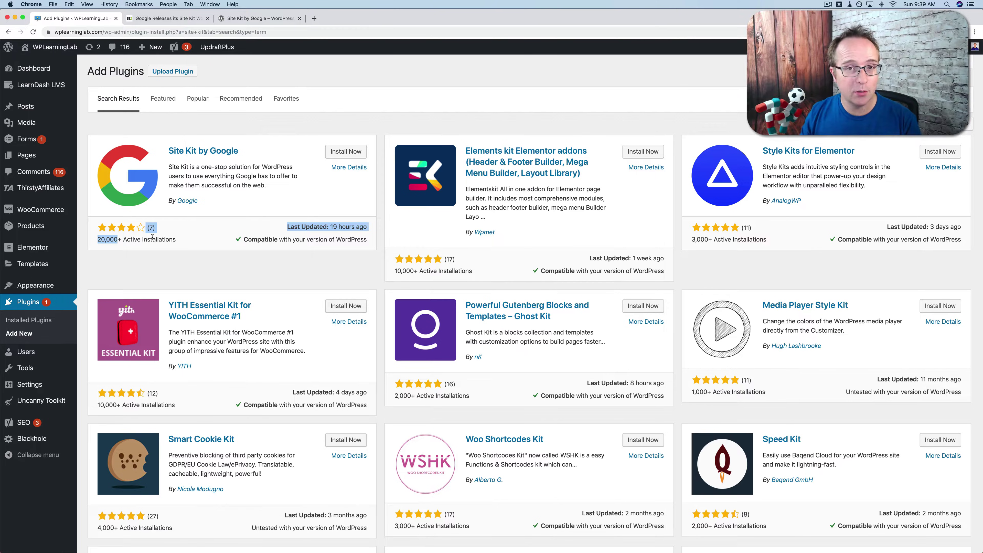
{"action": "left_click", "coordinate": [228, 244]}
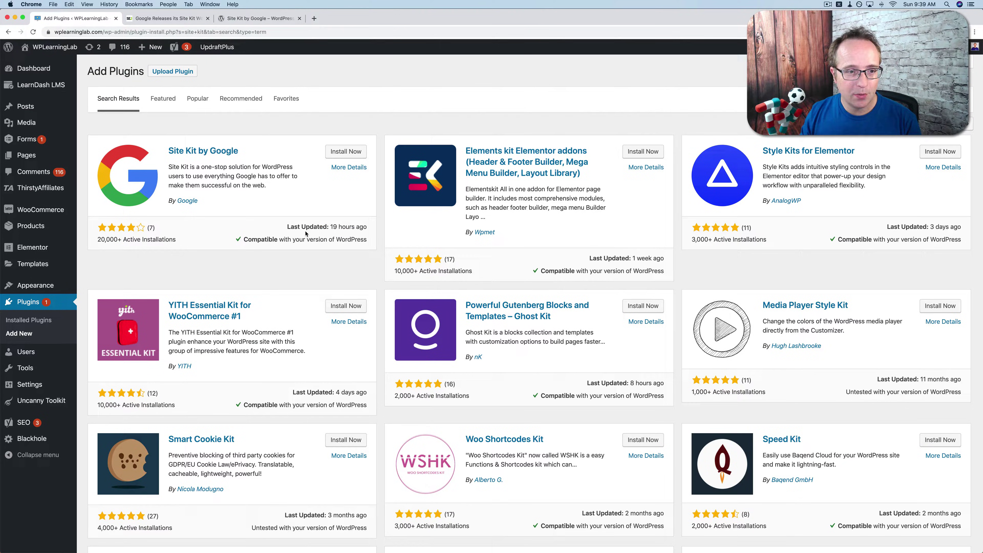
{"action": "left_click", "coordinate": [358, 154]}
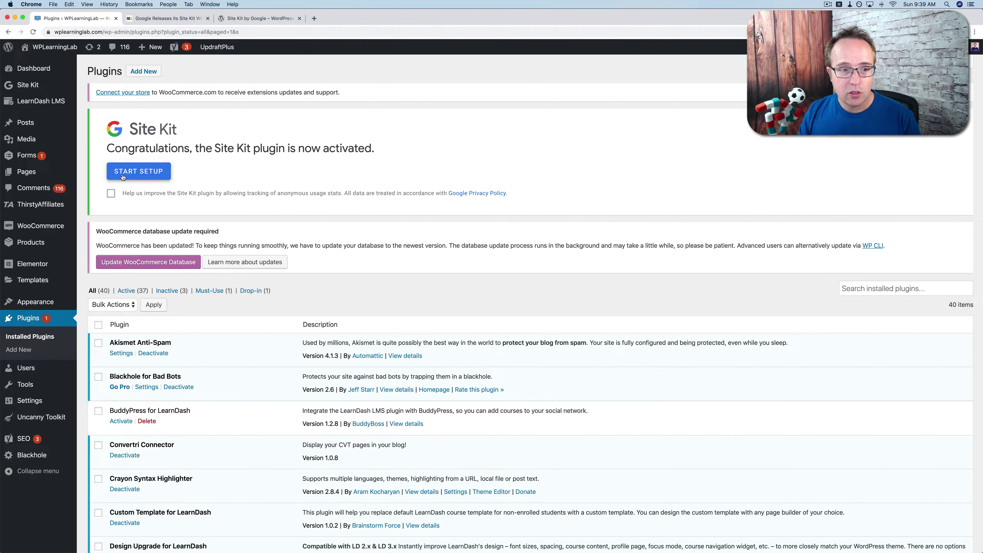
- Start the Site Kit setup and sign in with the chosen Google account
{"action": "left_click", "coordinate": [149, 174]}
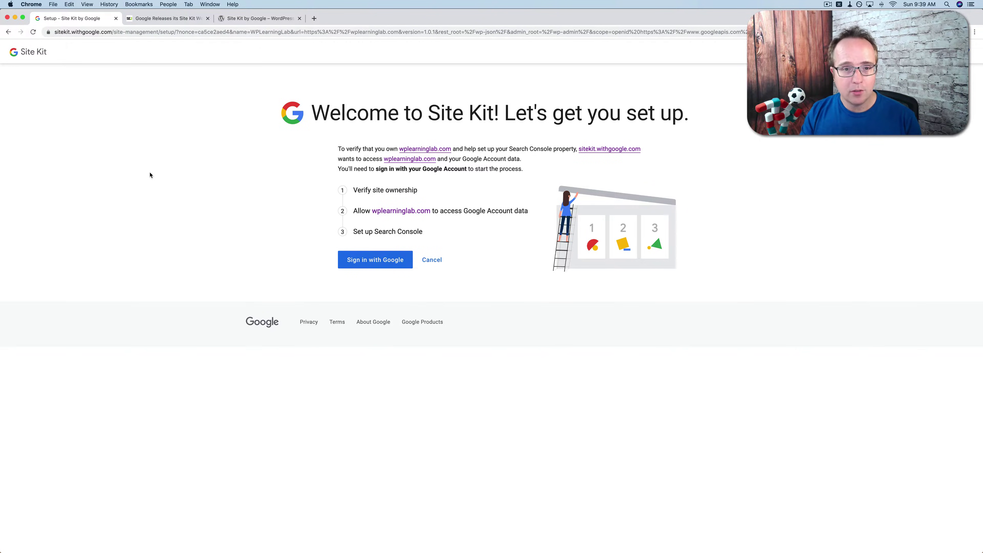
{"action": "left_click", "coordinate": [377, 264]}
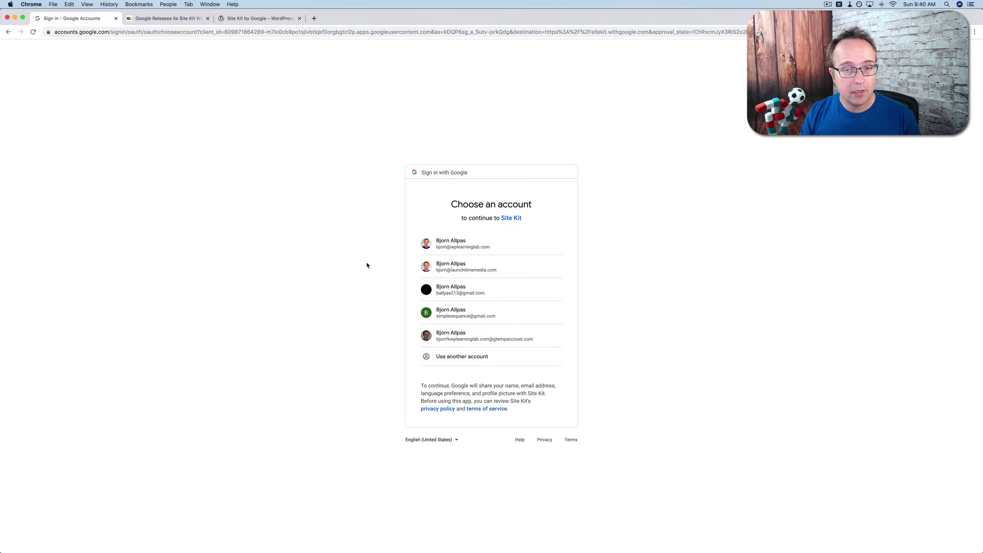
{"action": "left_click", "coordinate": [492, 295]}
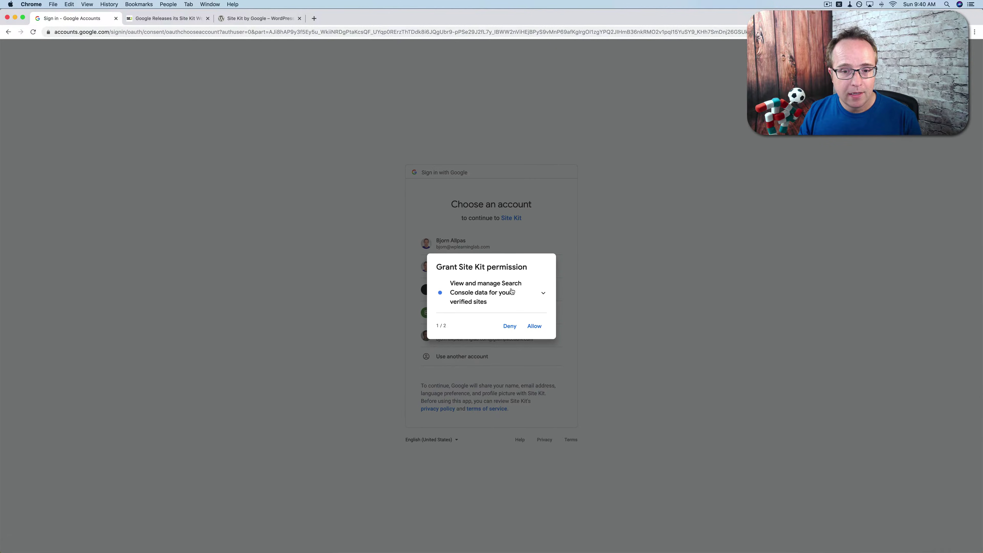
- Grant the Search Console and site-list permissions, allow site access, and open the Site Kit dashboard
{"action": "left_click", "coordinate": [534, 327]}
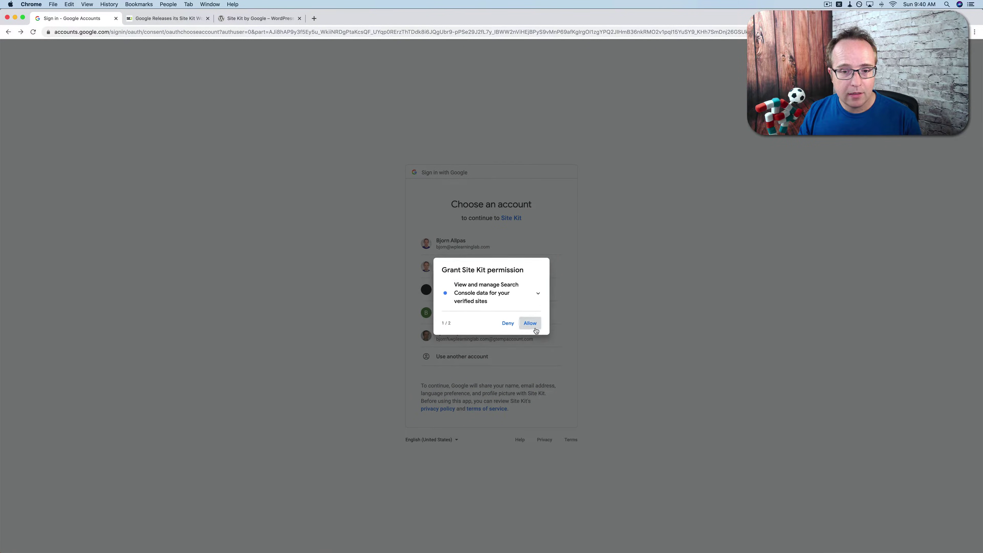
{"action": "left_click", "coordinate": [536, 328]}
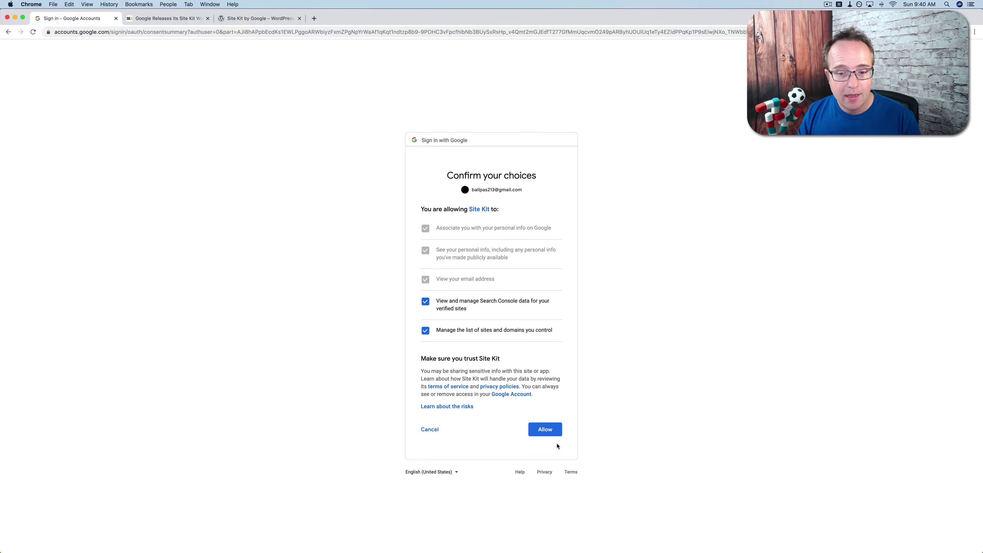
{"action": "left_click", "coordinate": [548, 431]}
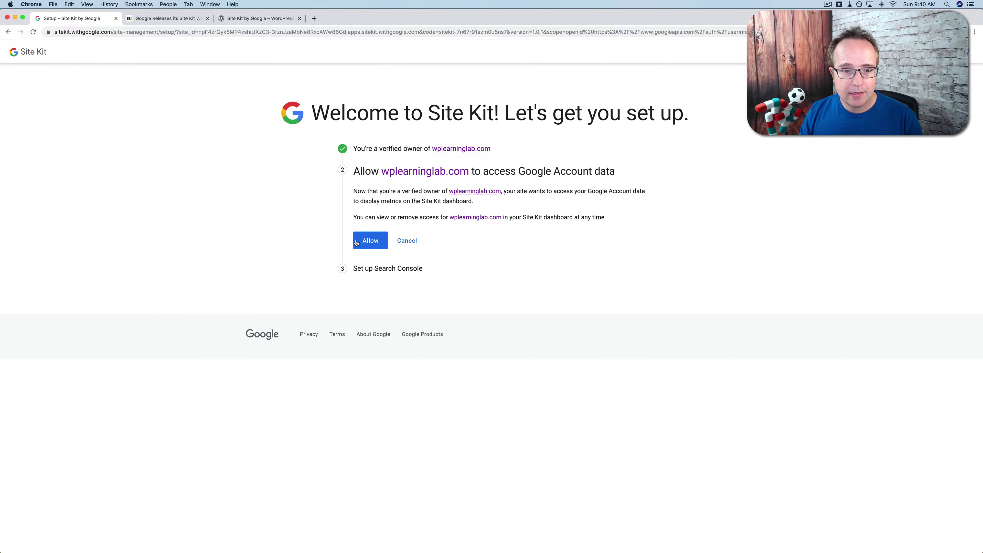
{"action": "left_click", "coordinate": [368, 241]}
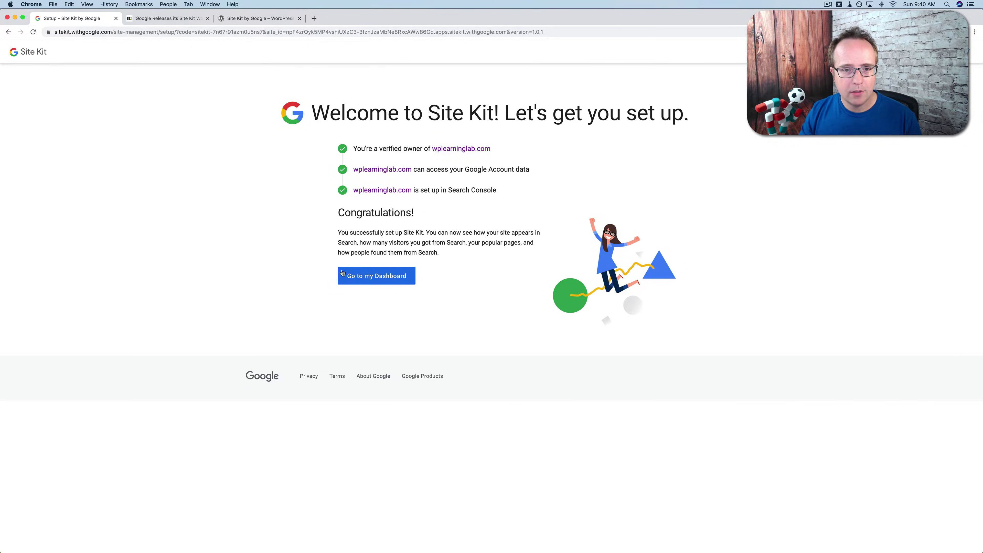
{"action": "left_click", "coordinate": [394, 277]}
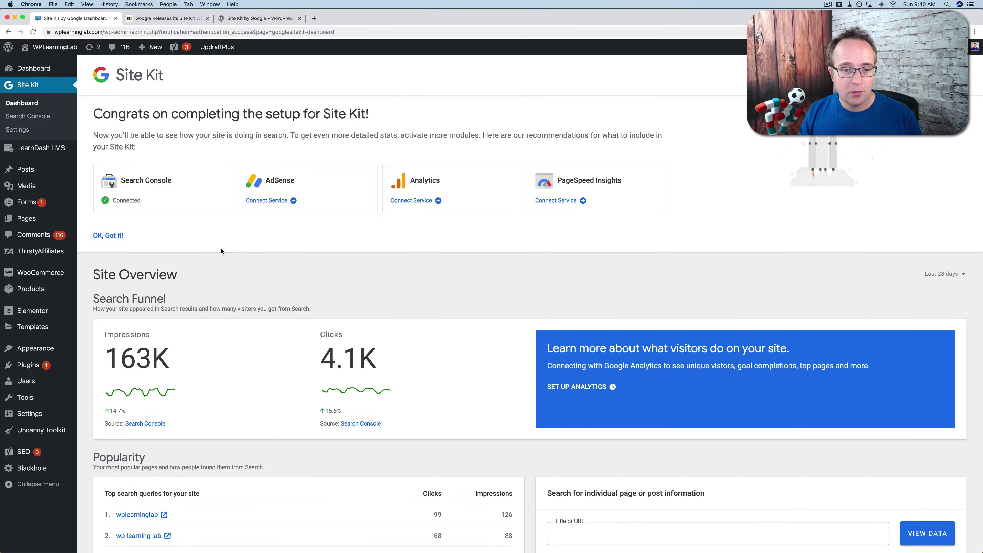
{"action": "scroll", "coordinate": [221, 251], "scroll_direction": "down", "scroll_amount": 5}
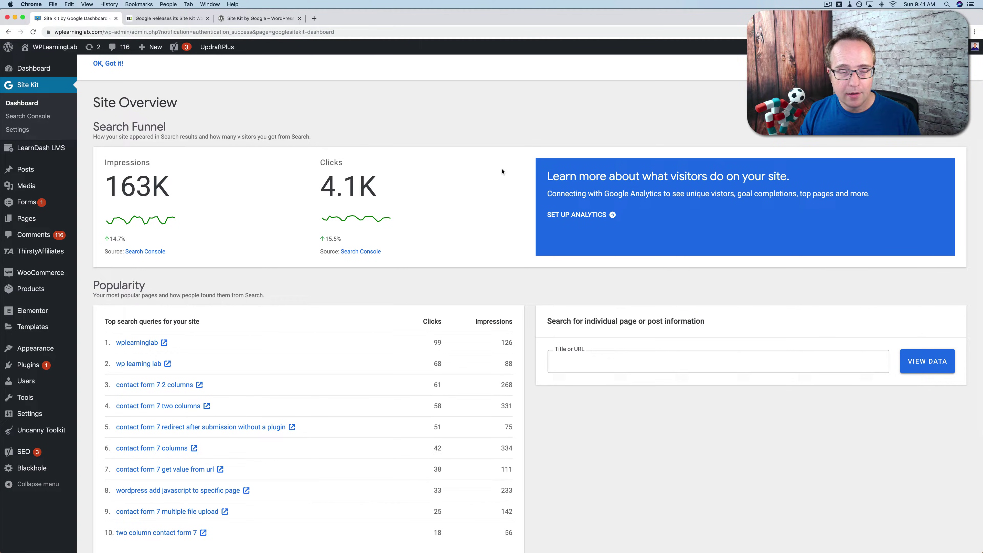
{"action": "scroll", "coordinate": [343, 214], "scroll_direction": "down", "scroll_amount": 6}
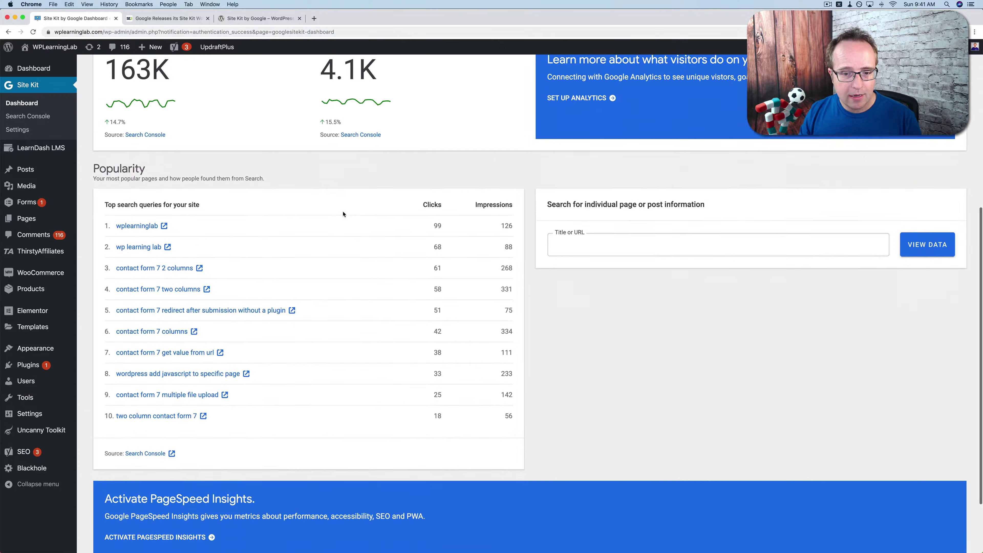
{"action": "scroll", "coordinate": [343, 214], "scroll_direction": "up", "scroll_amount": 8}
{"action": "scroll", "coordinate": [343, 214], "scroll_direction": "up", "scroll_amount": 3}
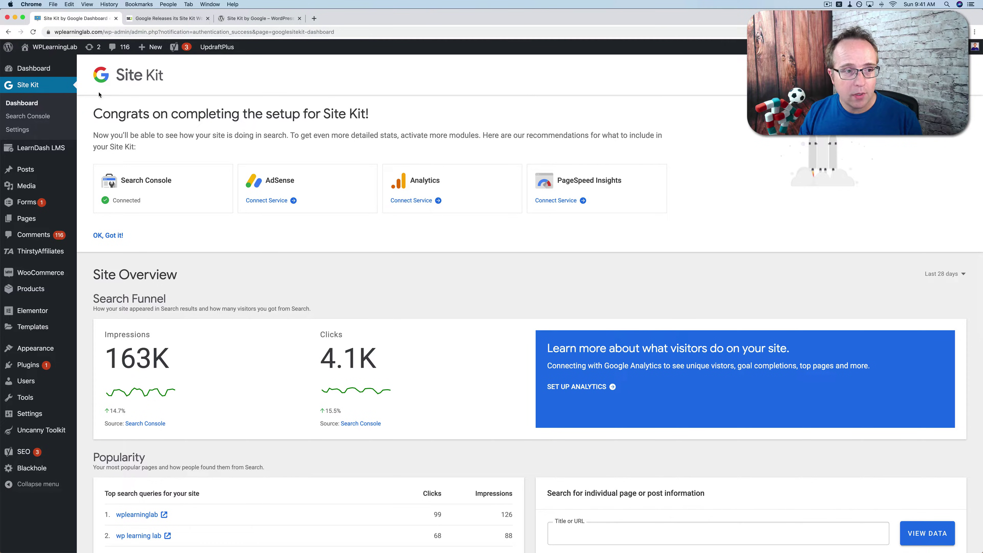
- Start connecting Google Analytics from Site Kit Settings' Connect More Services tab
{"action": "left_click", "coordinate": [13, 133]}
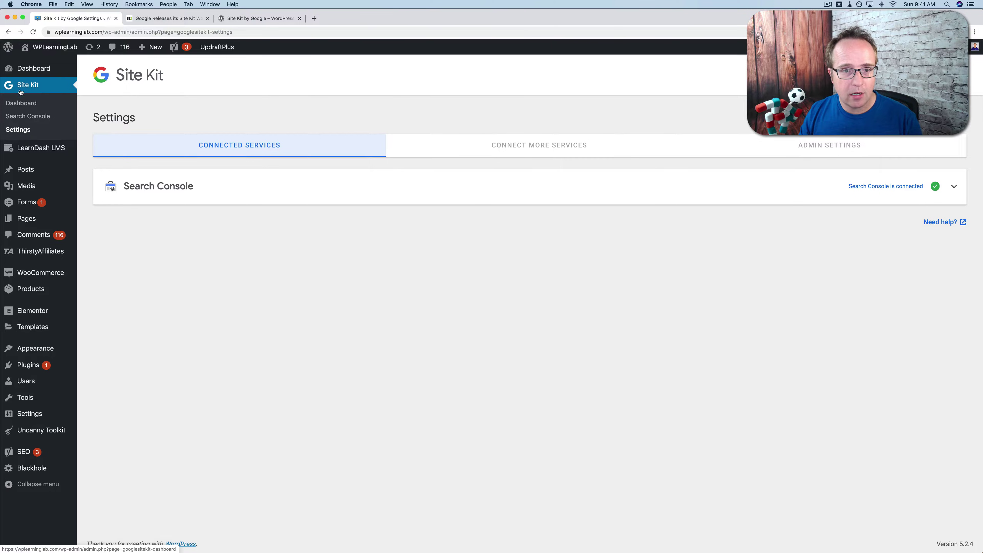
{"action": "left_click", "coordinate": [522, 146]}
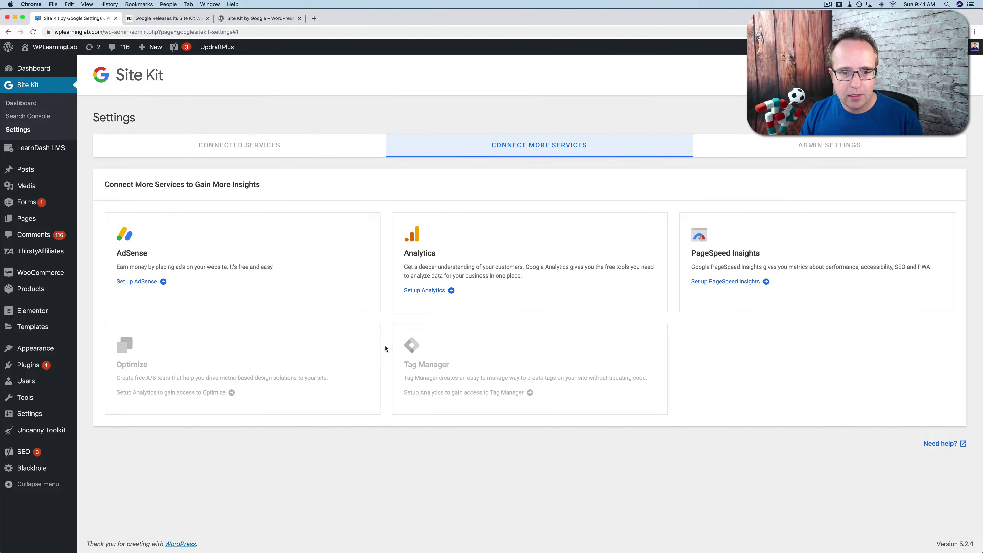
{"action": "left_click", "coordinate": [424, 291]}
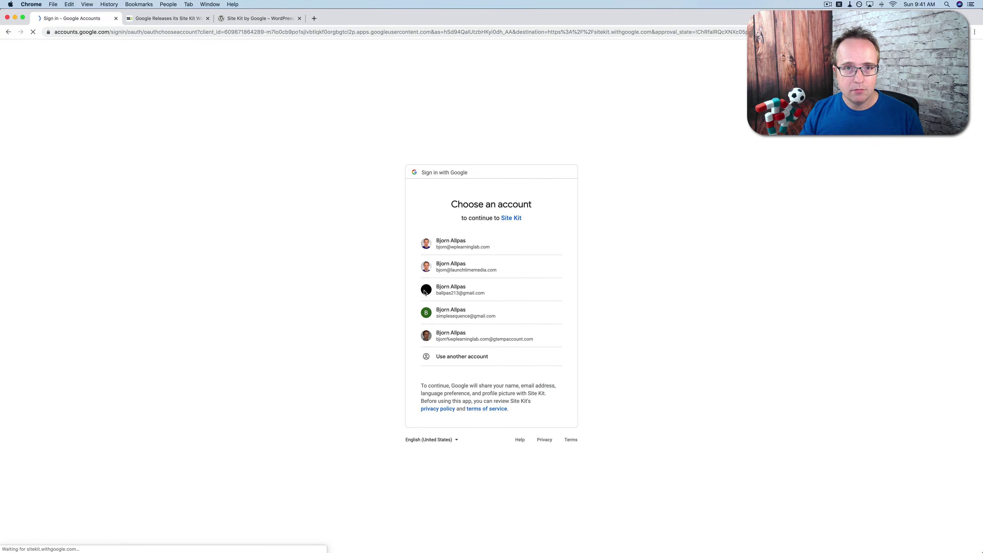
- Sign in with the Google account and allow all four Analytics permissions, then confirm the choices
{"action": "left_click", "coordinate": [504, 295]}
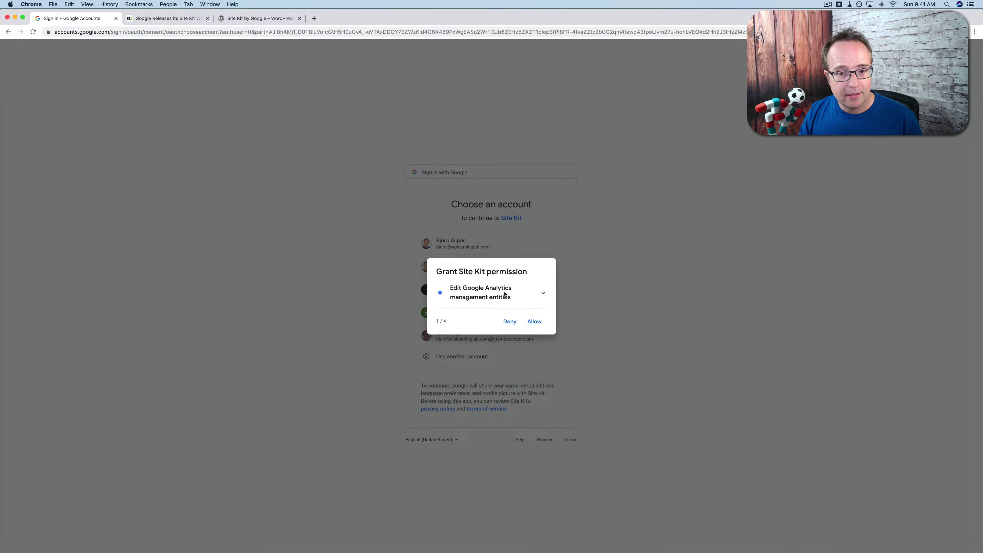
{"action": "left_click", "coordinate": [537, 326]}
{"action": "left_click", "coordinate": [538, 326]}
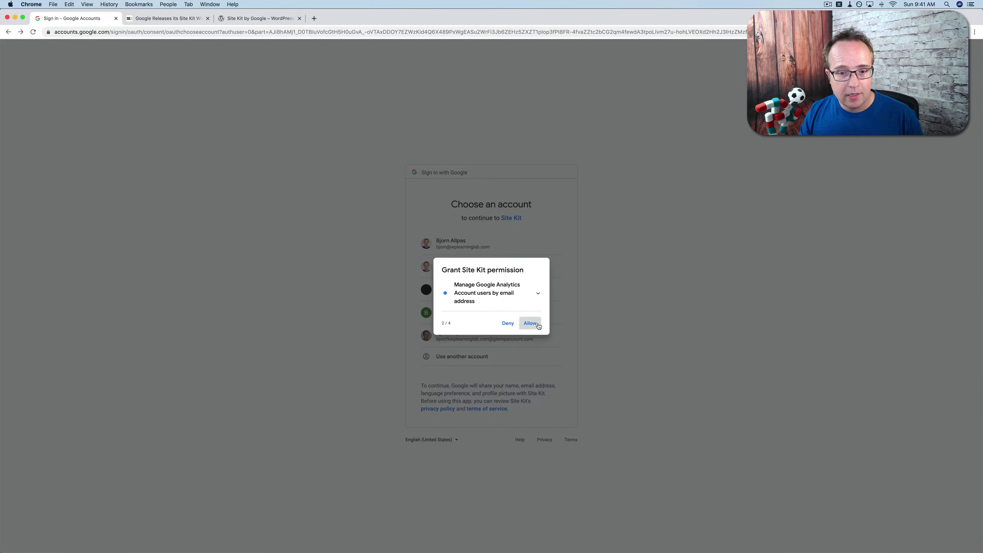
{"action": "left_click", "coordinate": [538, 326]}
{"action": "left_click", "coordinate": [534, 322]}
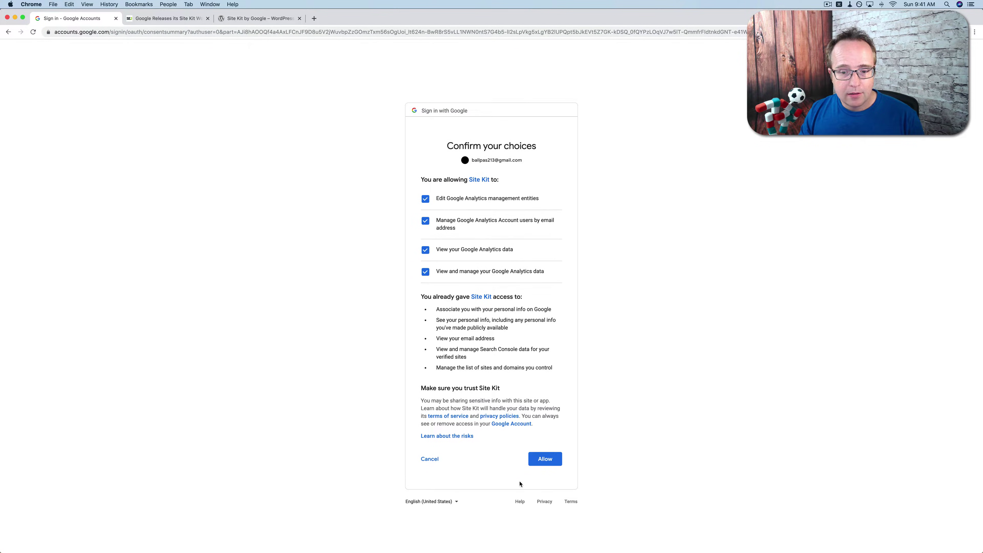
{"action": "left_click", "coordinate": [545, 461]}
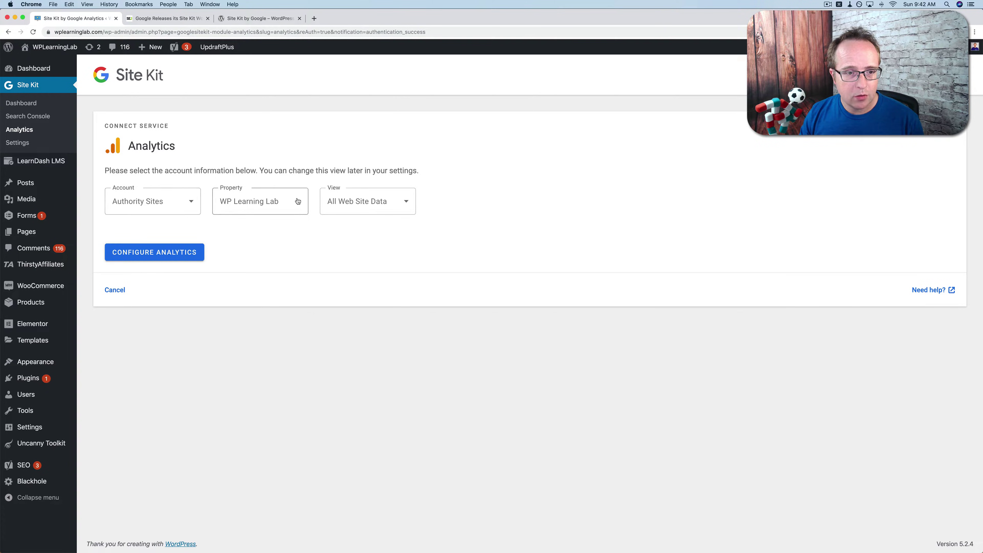
- Select the Webspam Filtered view for the WP Learning Lab property and configure Analytics
{"action": "left_click", "coordinate": [395, 209]}
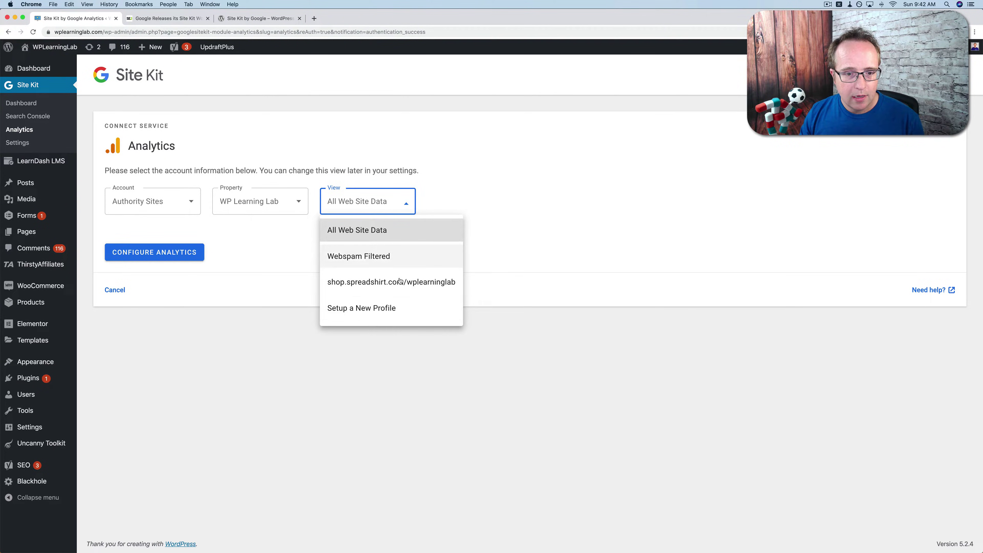
{"action": "left_click", "coordinate": [368, 262]}
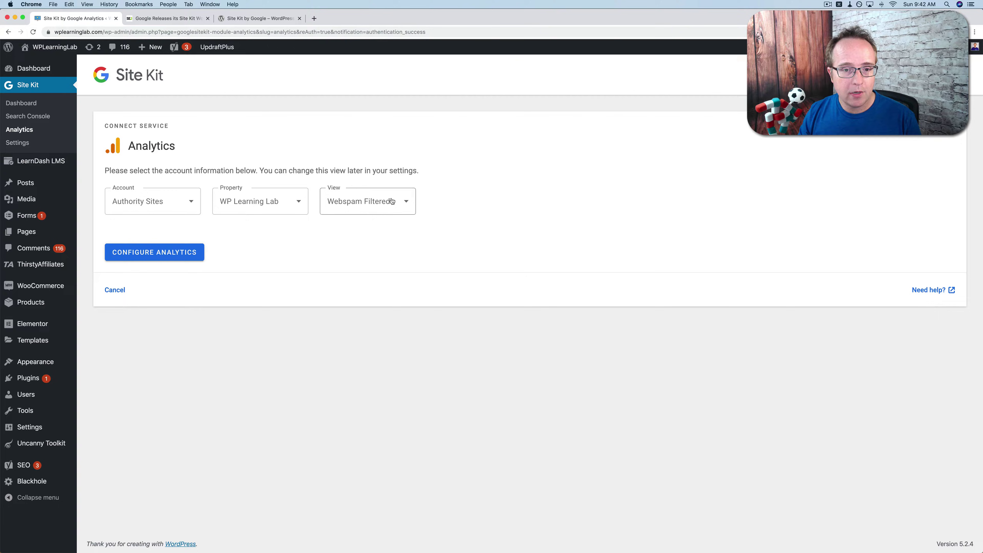
{"action": "left_click", "coordinate": [152, 258]}
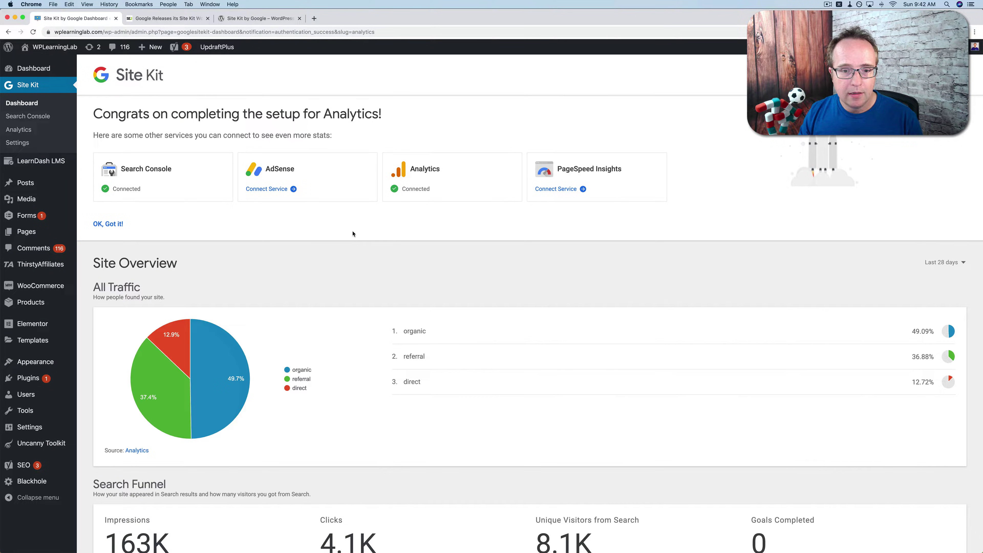
- Review the dashboard, Search Console and Analytics reports, then go to Site Kit Settings
{"action": "scroll", "coordinate": [352, 234], "scroll_direction": "down", "scroll_amount": 1}
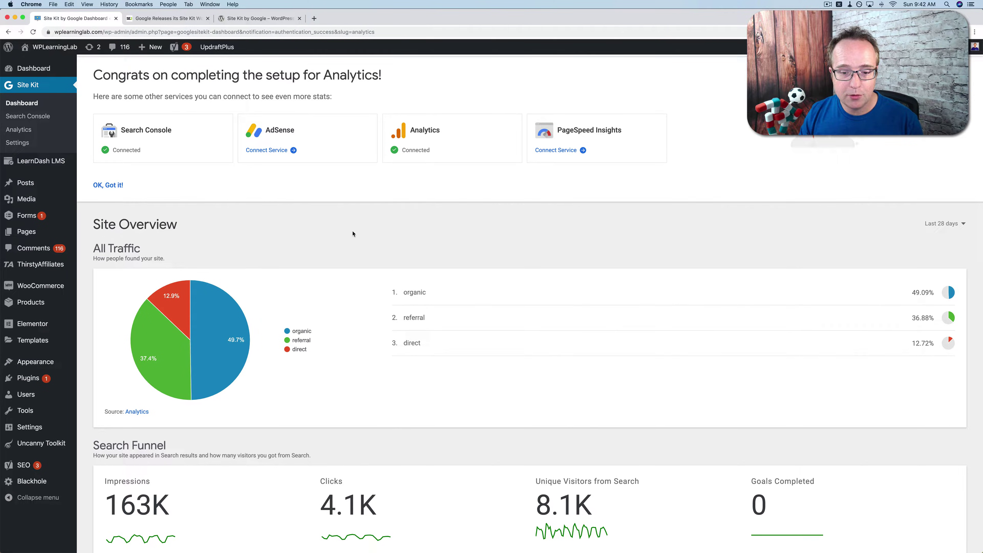
{"action": "scroll", "coordinate": [353, 233], "scroll_direction": "down", "scroll_amount": 9}
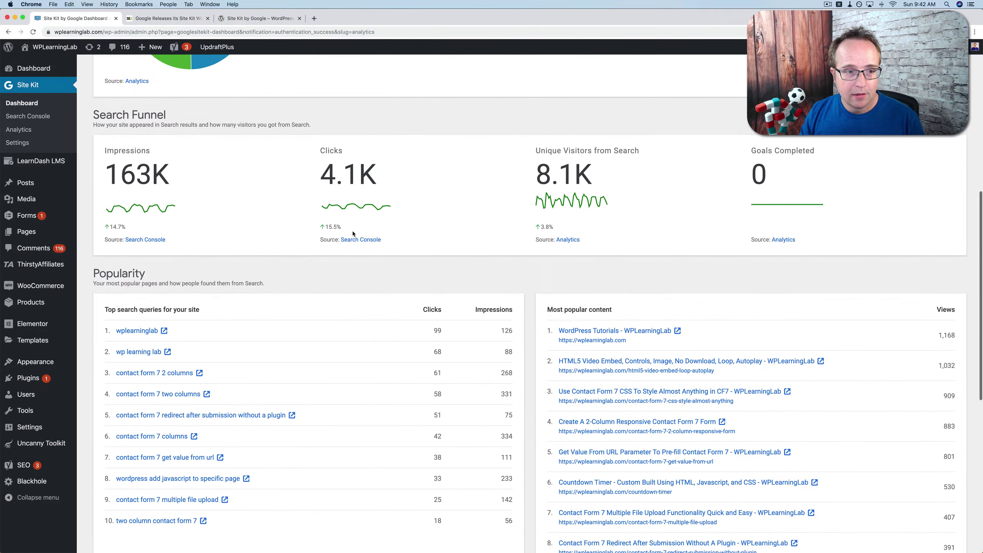
{"action": "scroll", "coordinate": [351, 232], "scroll_direction": "up", "scroll_amount": 8}
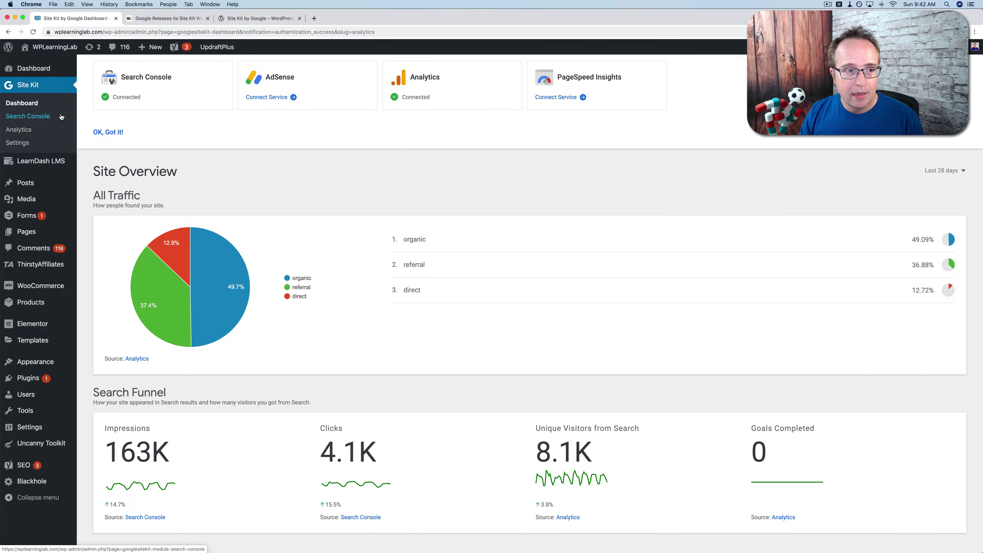
{"action": "left_click", "coordinate": [22, 118]}
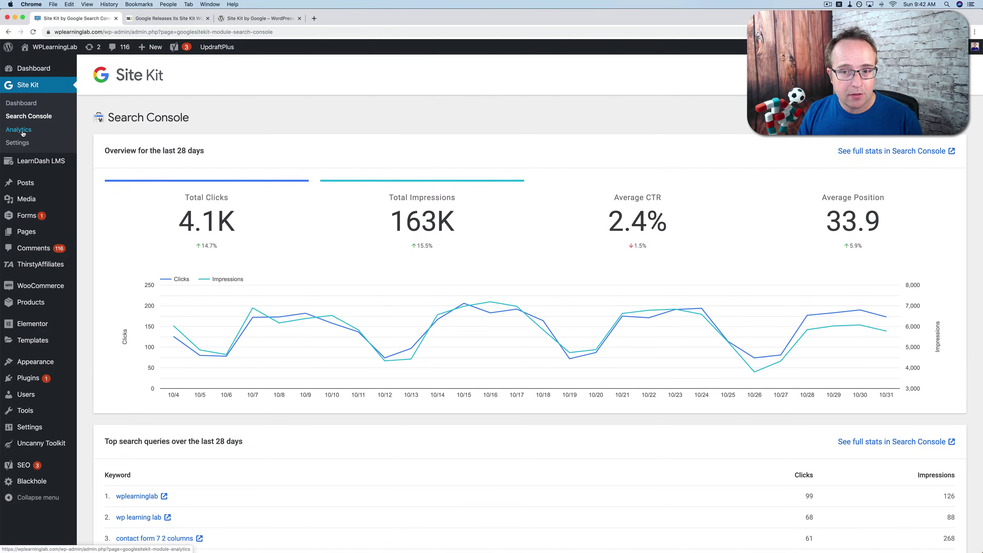
{"action": "left_click", "coordinate": [23, 133]}
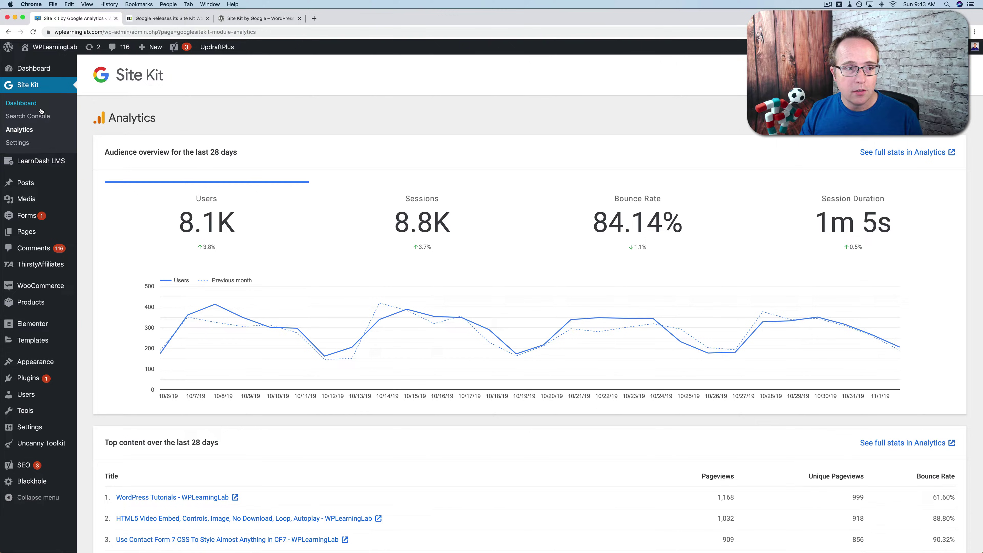
{"action": "left_click", "coordinate": [23, 104]}
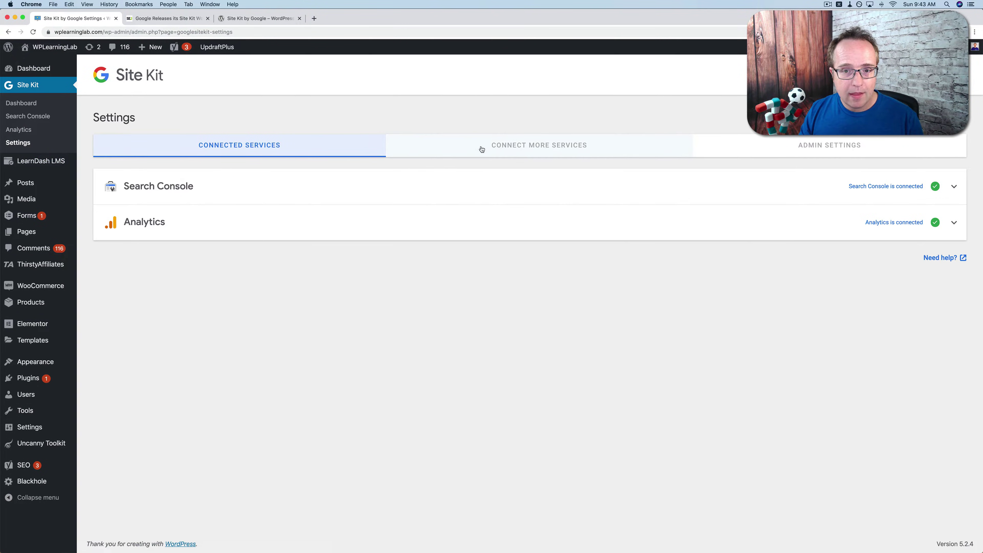
- Show the Connect More Services tab listing AdSense, PageSpeed Insights, Optimize and Tag Manager
{"action": "left_click", "coordinate": [547, 149]}
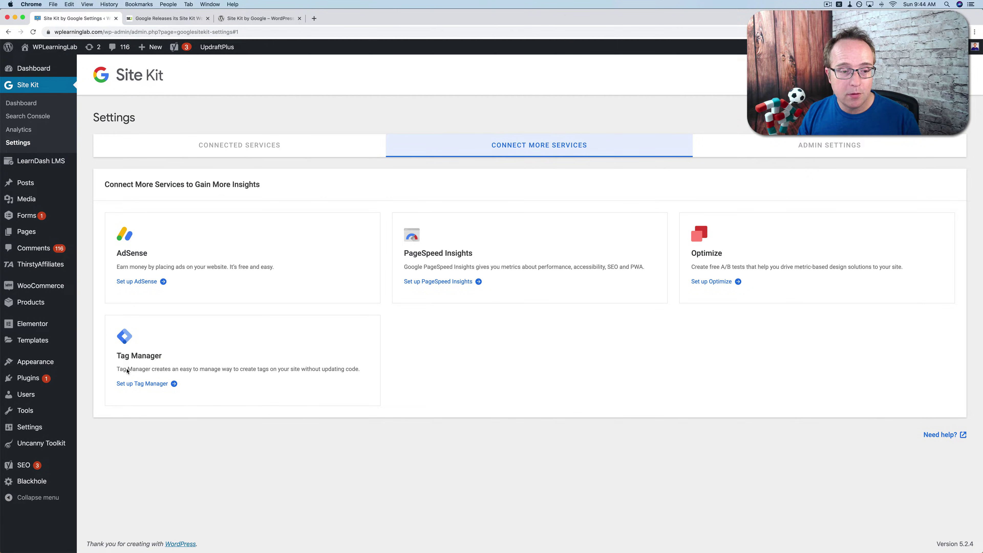
- Set up PageSpeed Insights and scroll down to the dashboard's Speed section
{"action": "left_click", "coordinate": [440, 283]}
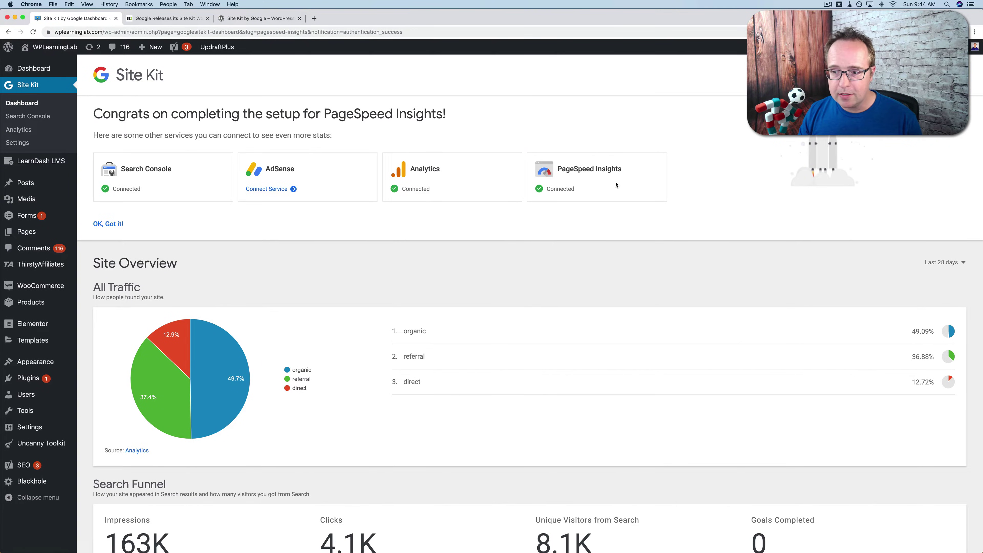
{"action": "scroll", "coordinate": [314, 250], "scroll_direction": "down", "scroll_amount": 20}
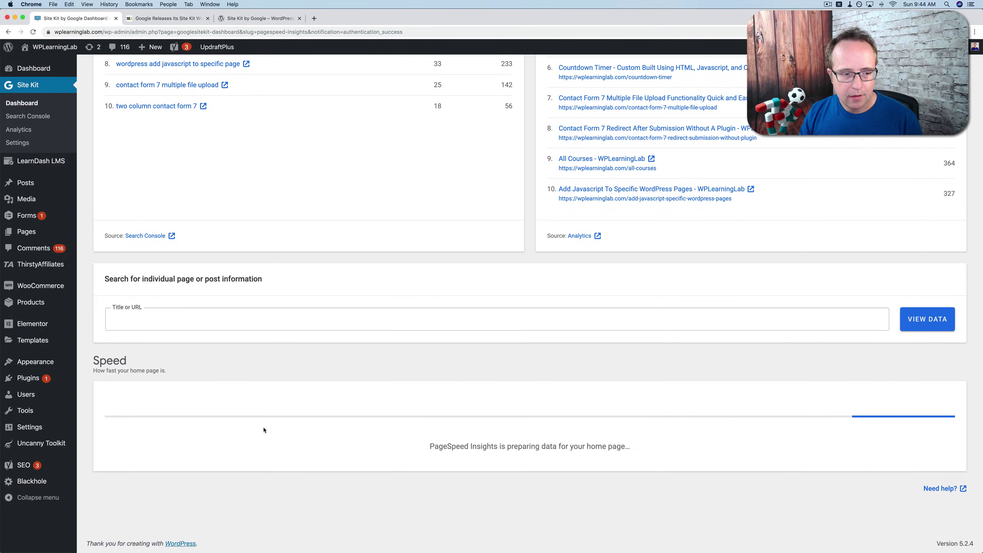
- Activate WP Rocket from Installed Plugins in a new tab, then return to Site Kit's speed scores
{"action": "left_click", "coordinate": [32, 378], "text": "super"}
{"action": "left_click", "coordinate": [184, 22]}
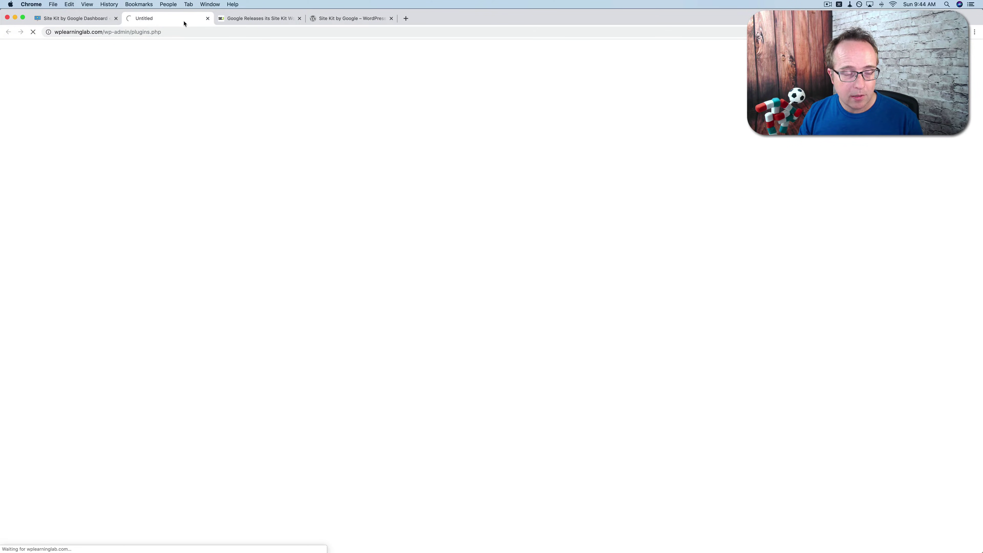
{"action": "scroll", "coordinate": [126, 347], "scroll_direction": "down", "scroll_amount": 8}
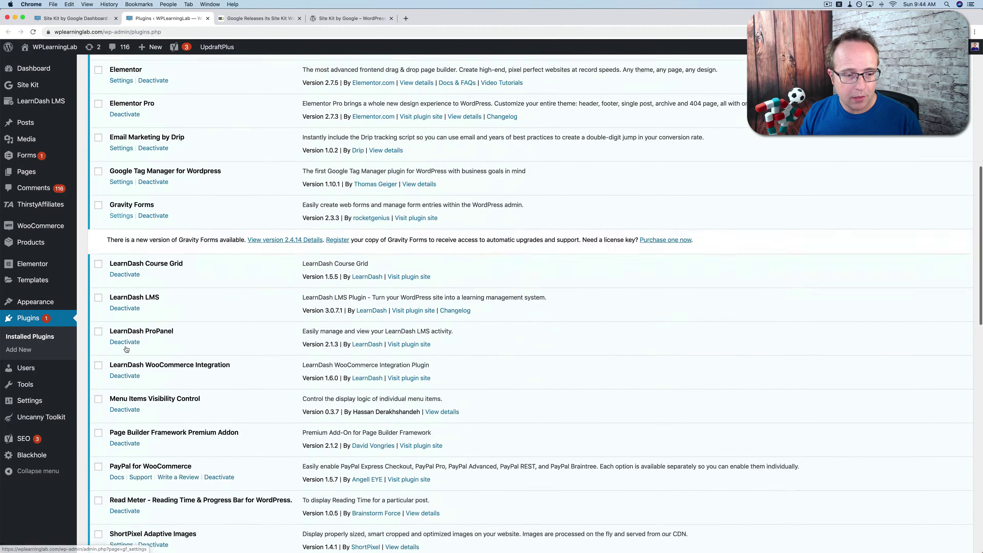
{"action": "scroll", "coordinate": [126, 349], "scroll_direction": "down", "scroll_amount": 15}
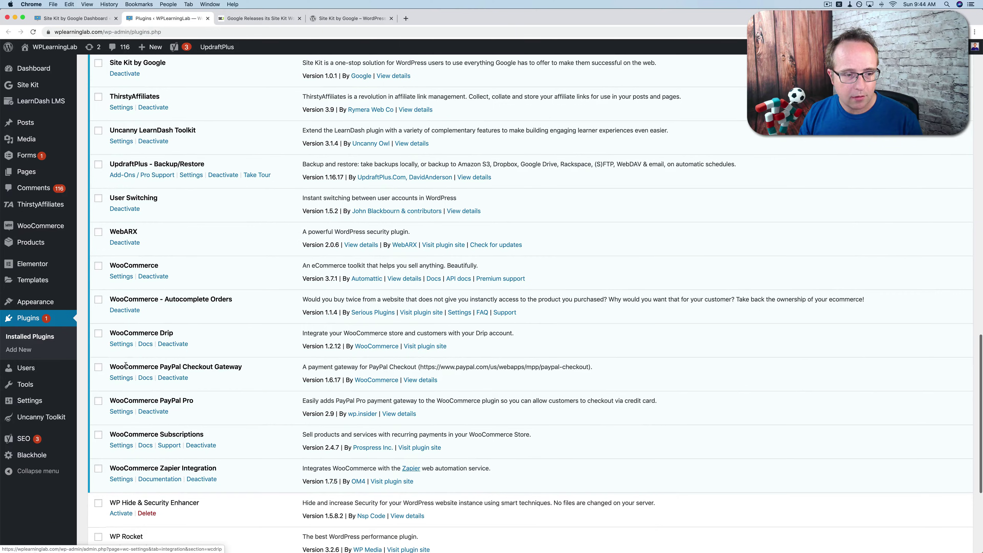
{"action": "scroll", "coordinate": [126, 365], "scroll_direction": "down", "scroll_amount": 5}
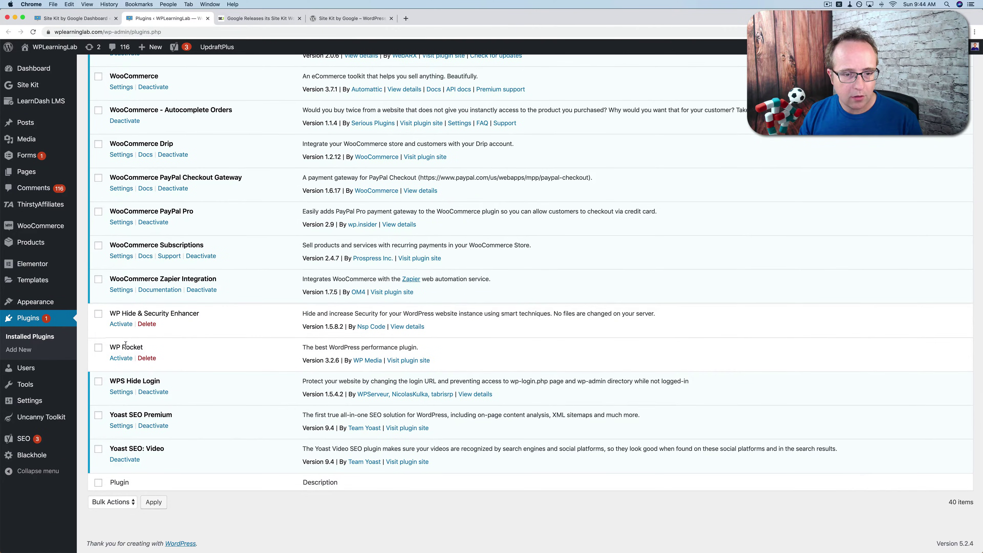
{"action": "left_click", "coordinate": [72, 18]}
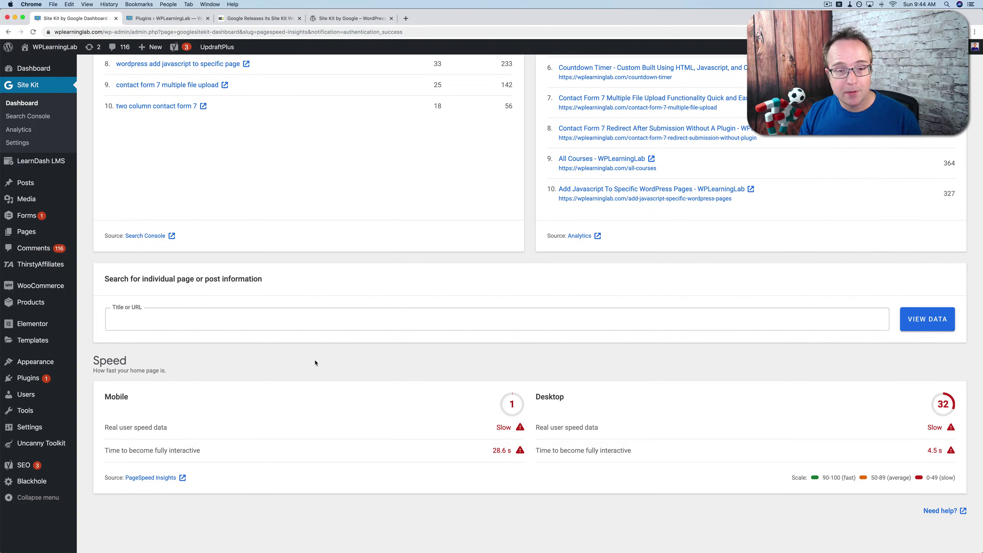
{"action": "left_click", "coordinate": [159, 20]}
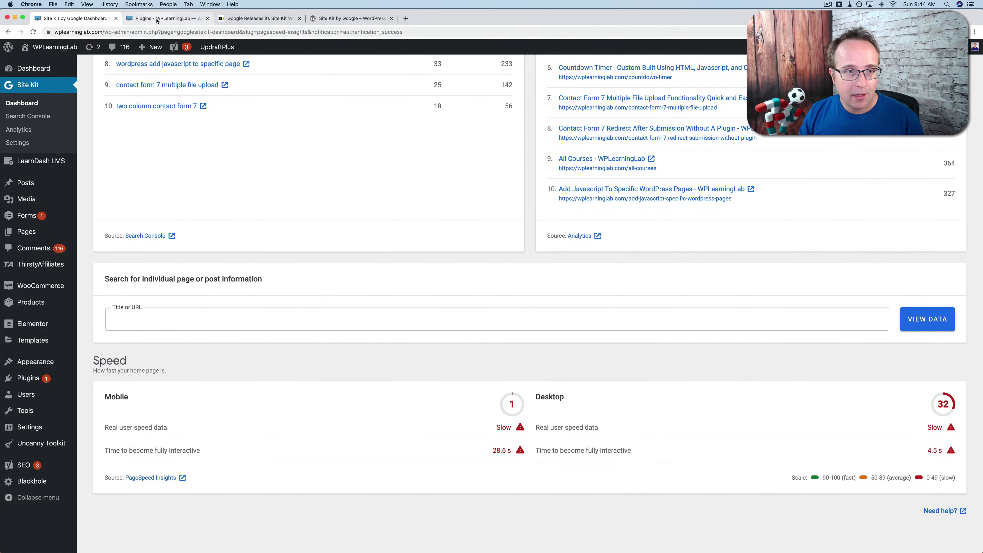
{"action": "left_click", "coordinate": [120, 359]}
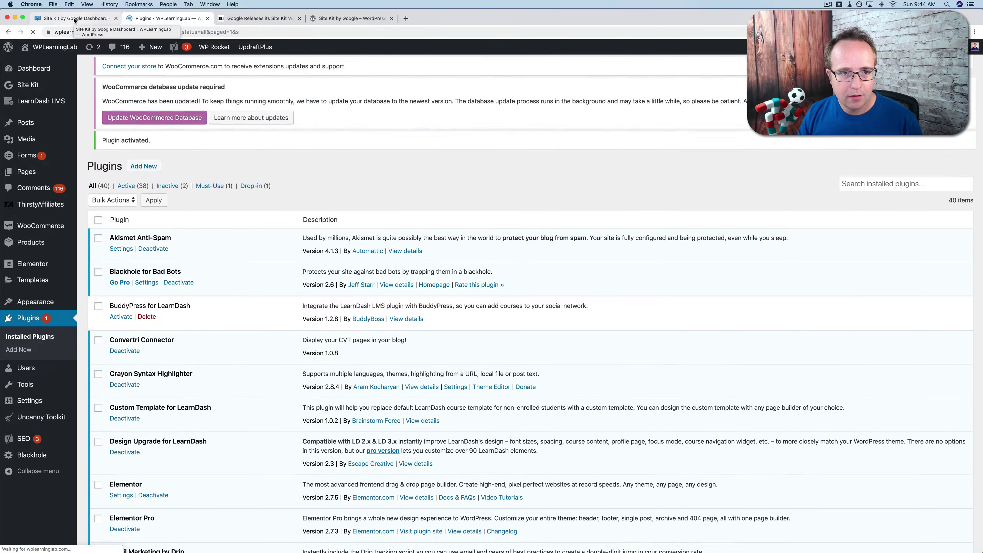
{"action": "left_click", "coordinate": [75, 19]}
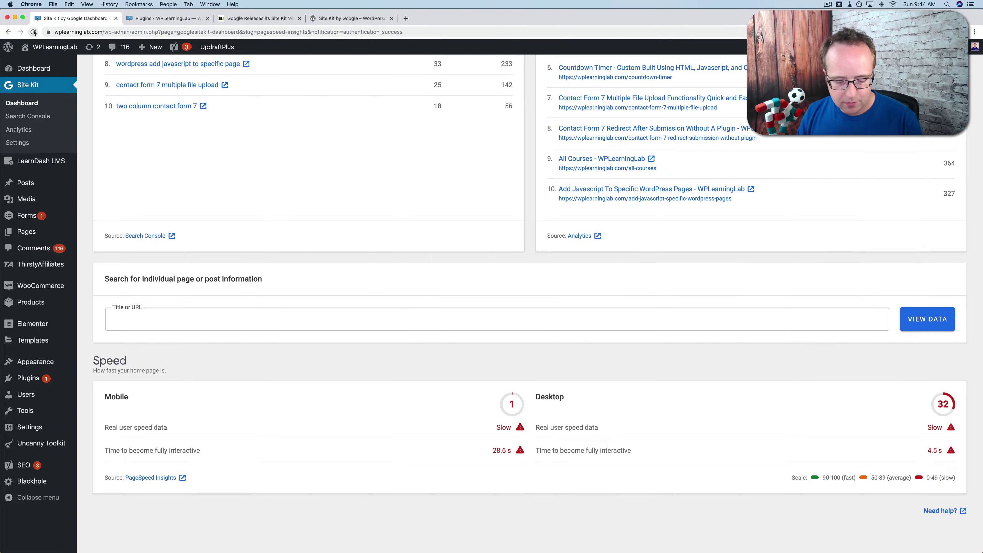
- Open Site Kit Settings' Connect More Services tab, where AdSense, Optimize and Tag Manager remain
{"action": "scroll", "coordinate": [557, 376], "scroll_direction": "down", "scroll_amount": 1}
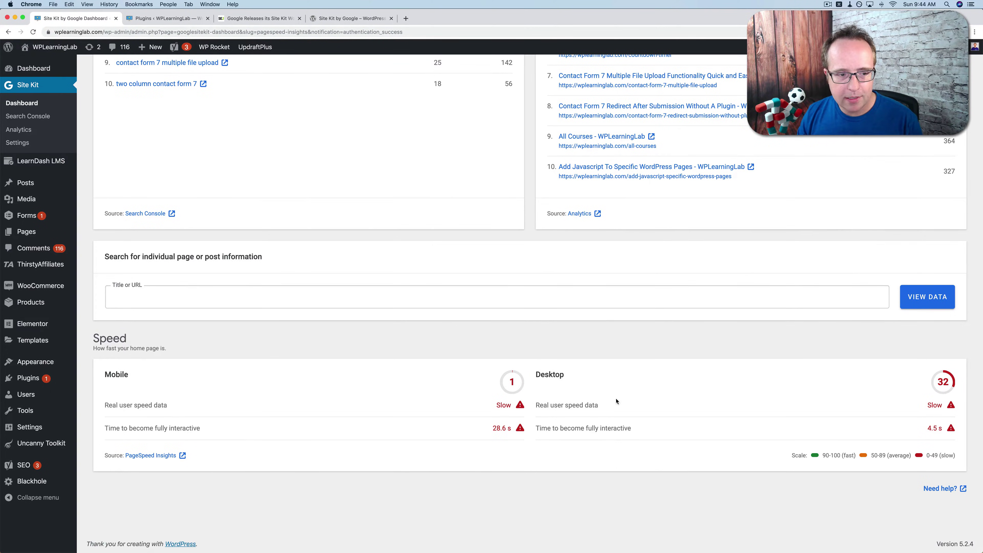
{"action": "scroll", "coordinate": [407, 352], "scroll_direction": "up", "scroll_amount": 15}
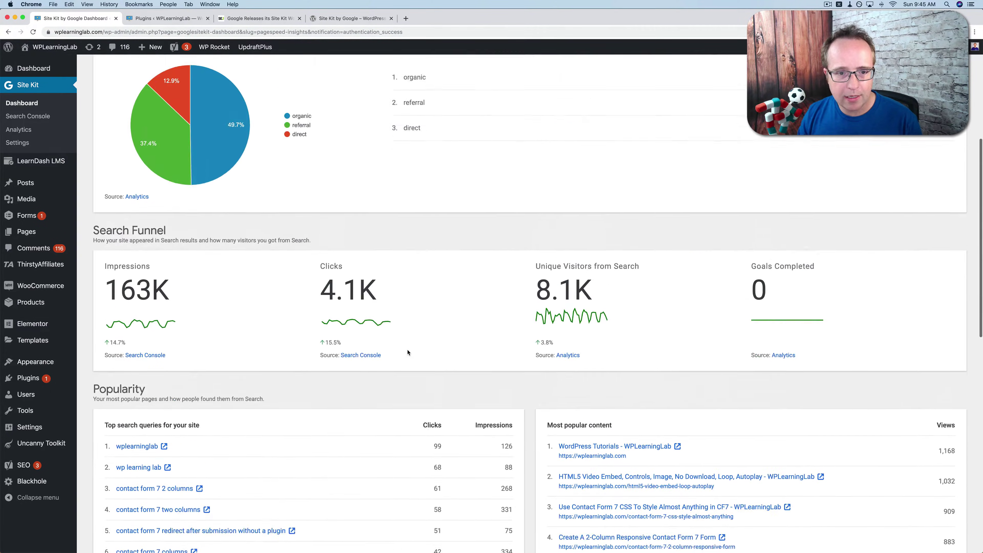
{"action": "scroll", "coordinate": [407, 352], "scroll_direction": "up", "scroll_amount": 5}
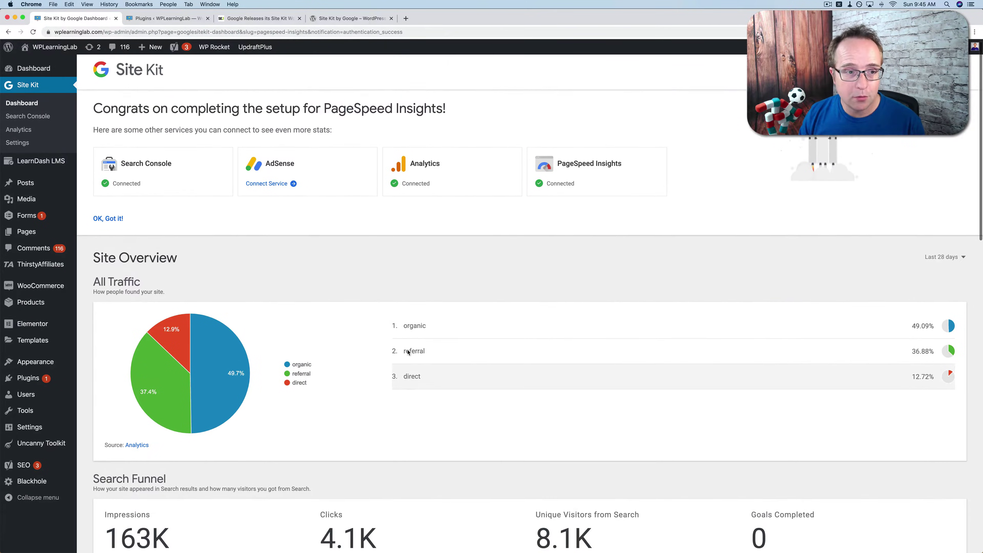
{"action": "left_click", "coordinate": [17, 143]}
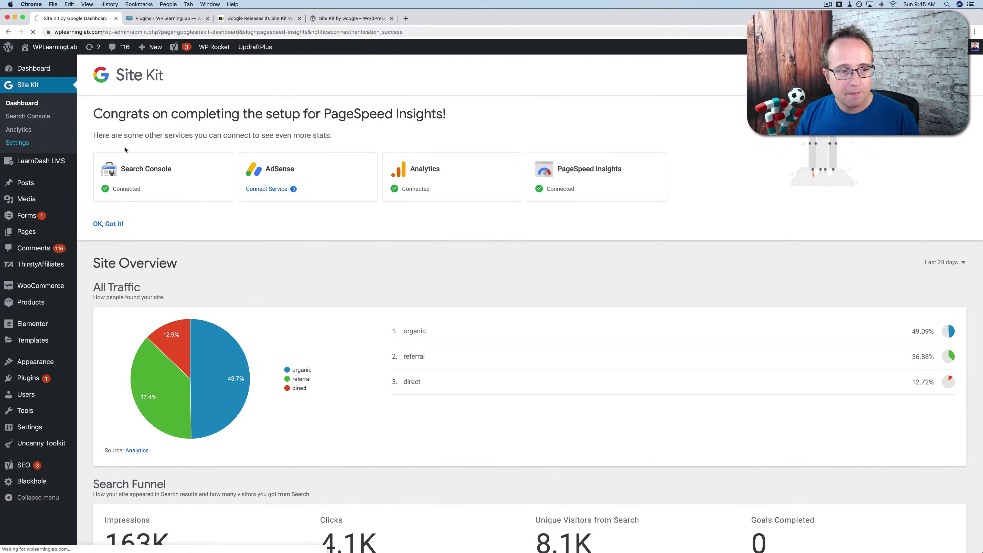
{"action": "left_click", "coordinate": [527, 145]}
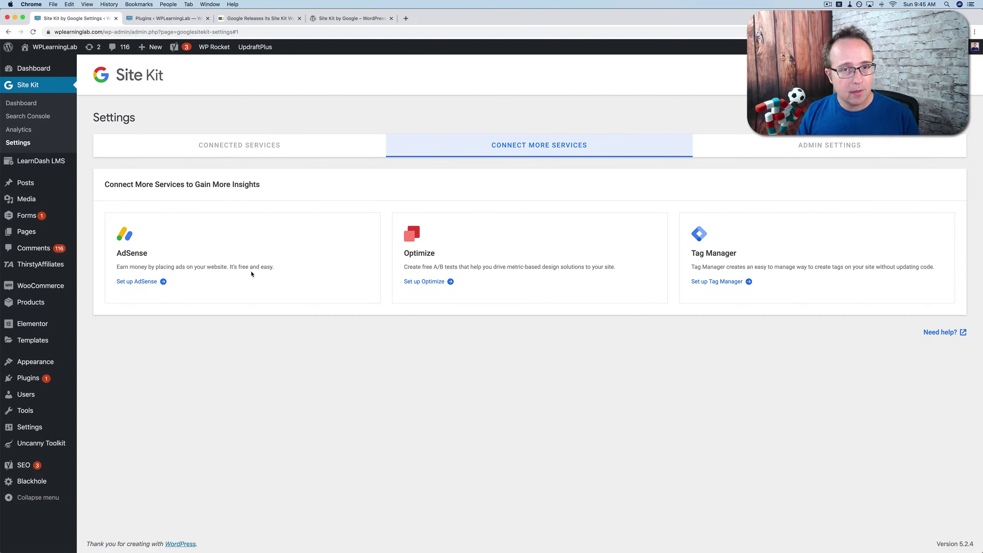
- Start the AdSense connection, pick the Google account, and allow Site Kit access to AdSense data
{"action": "left_click", "coordinate": [137, 282]}
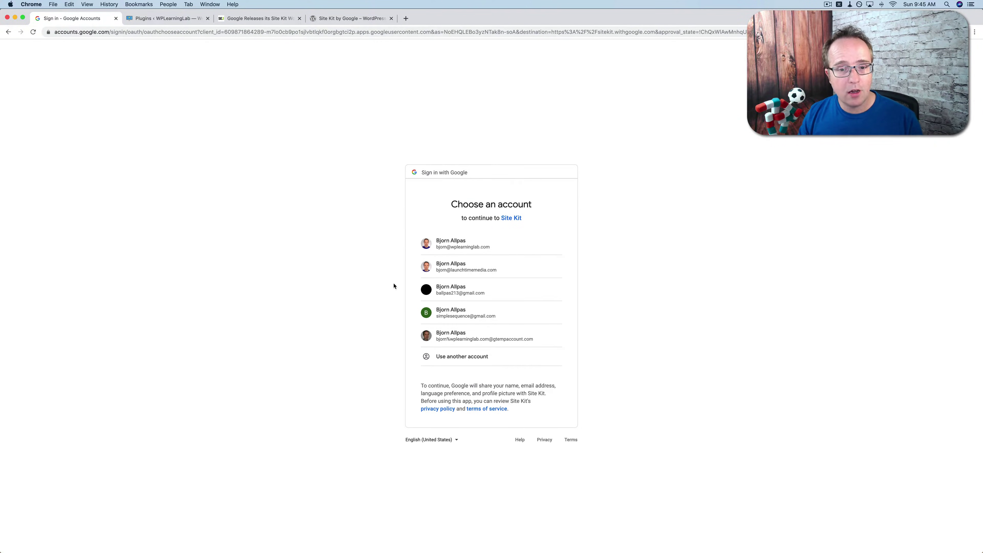
{"action": "left_click", "coordinate": [518, 297]}
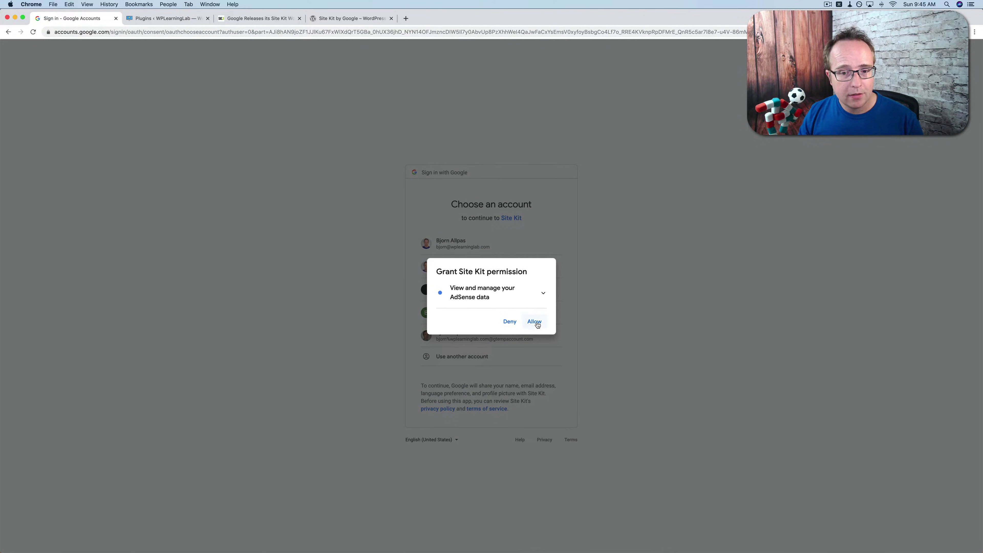
{"action": "left_click", "coordinate": [534, 321]}
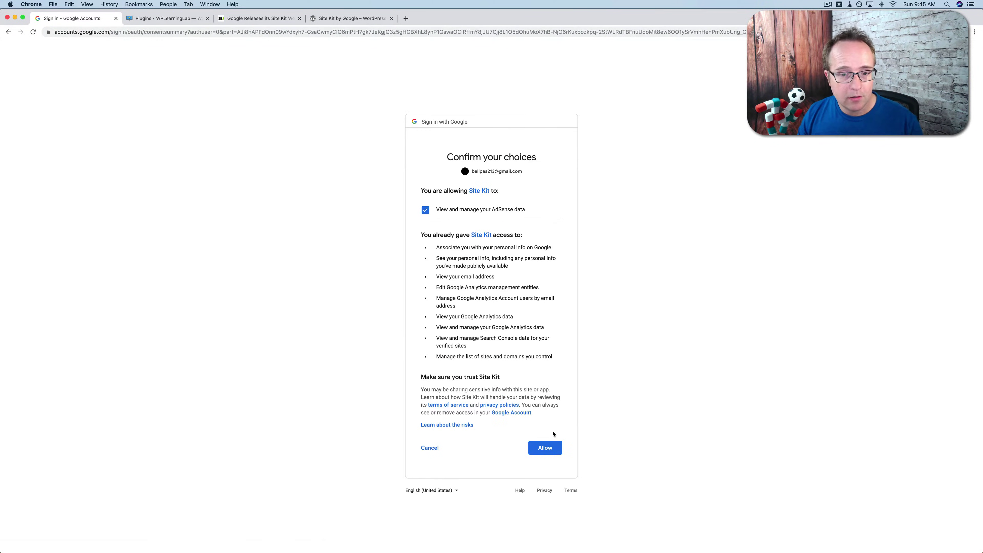
{"action": "left_click", "coordinate": [552, 449]}
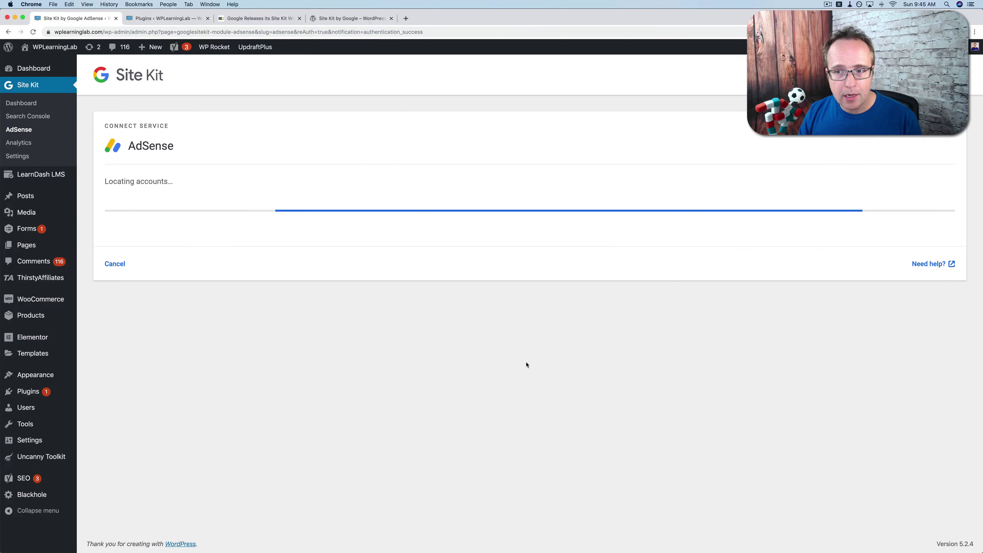
- Read the AdSense code and automatic ad placement text, then cancel the AdSense setup
{"action": "triple_click", "coordinate": [111, 205]}
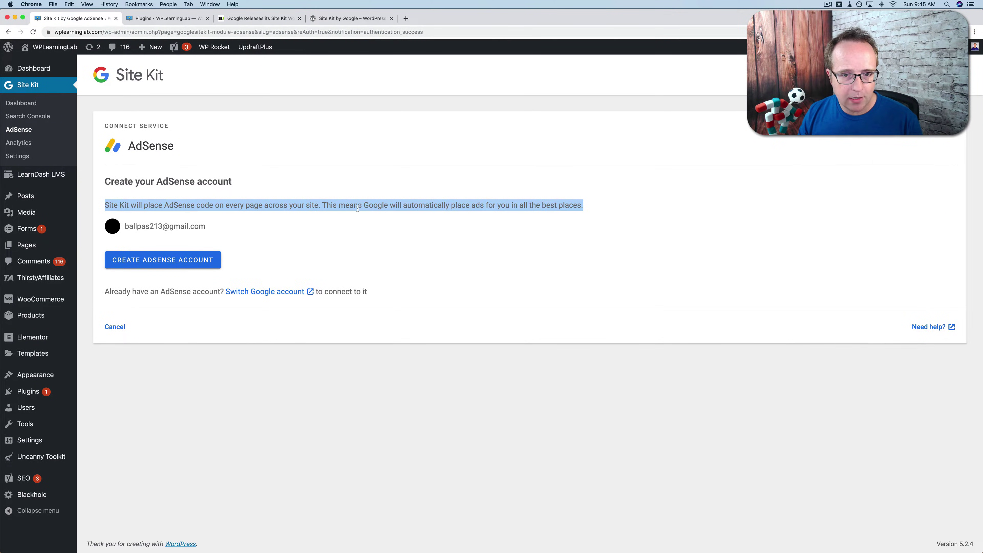
{"action": "left_click", "coordinate": [530, 208]}
{"action": "left_click_drag", "start_coordinate": [332, 205], "coordinate": [568, 205]}
{"action": "left_click", "coordinate": [331, 236]}
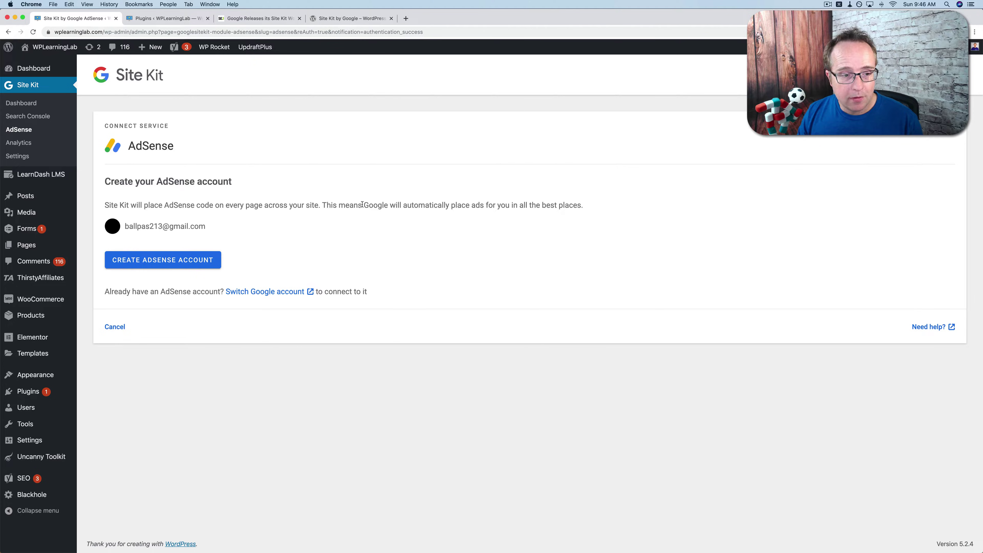
{"action": "left_click", "coordinate": [123, 327]}
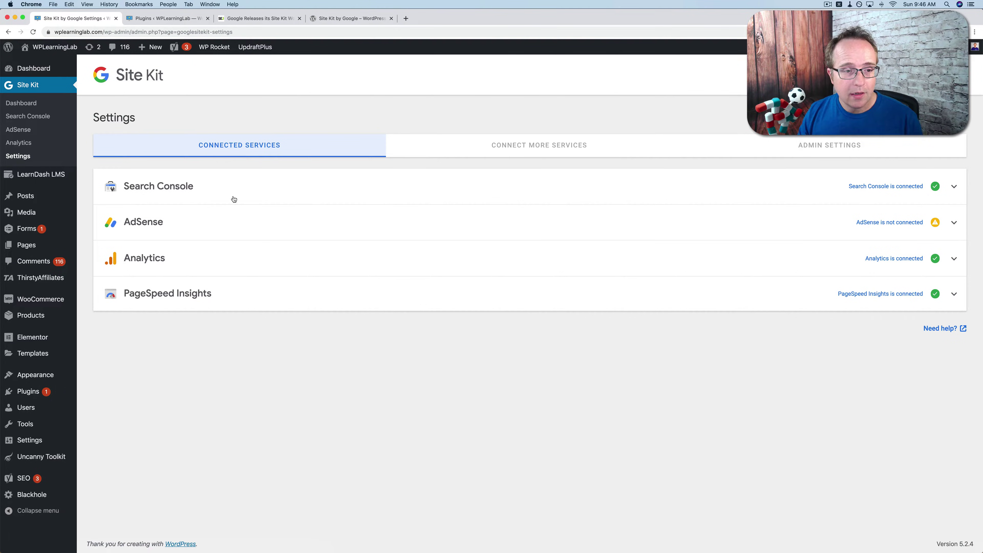
{"action": "left_click", "coordinate": [858, 223]}
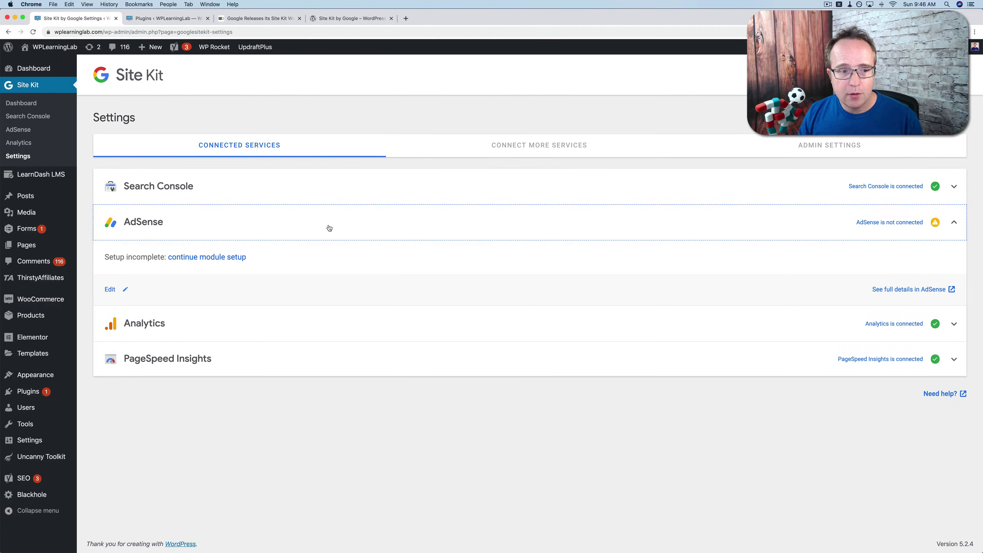
{"action": "left_click", "coordinate": [954, 224]}
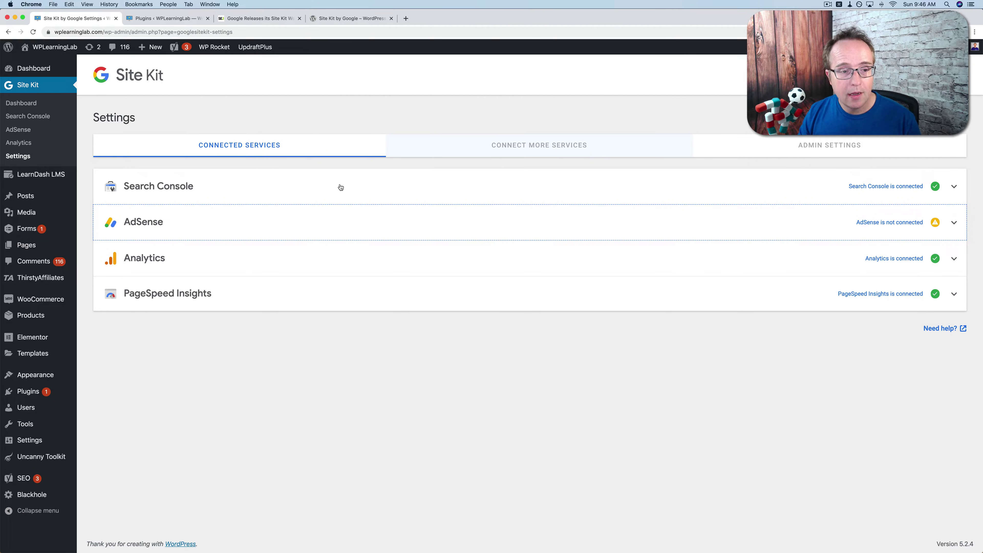
- Review Optimize and Tag Manager under Connect More Services, then view Site Kit's Admin Settings
{"action": "left_click", "coordinate": [548, 144]}
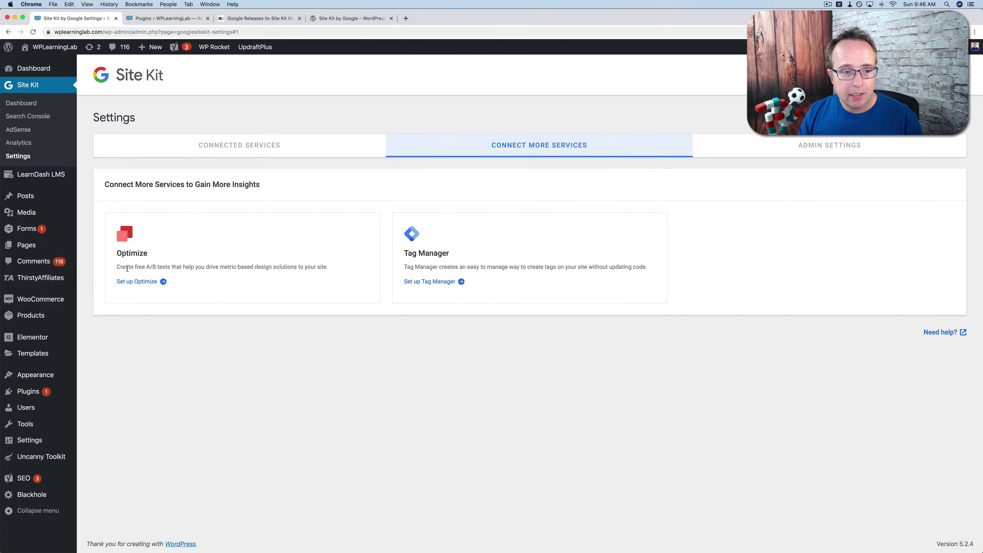
{"action": "left_click_drag", "start_coordinate": [117, 267], "coordinate": [326, 273]}
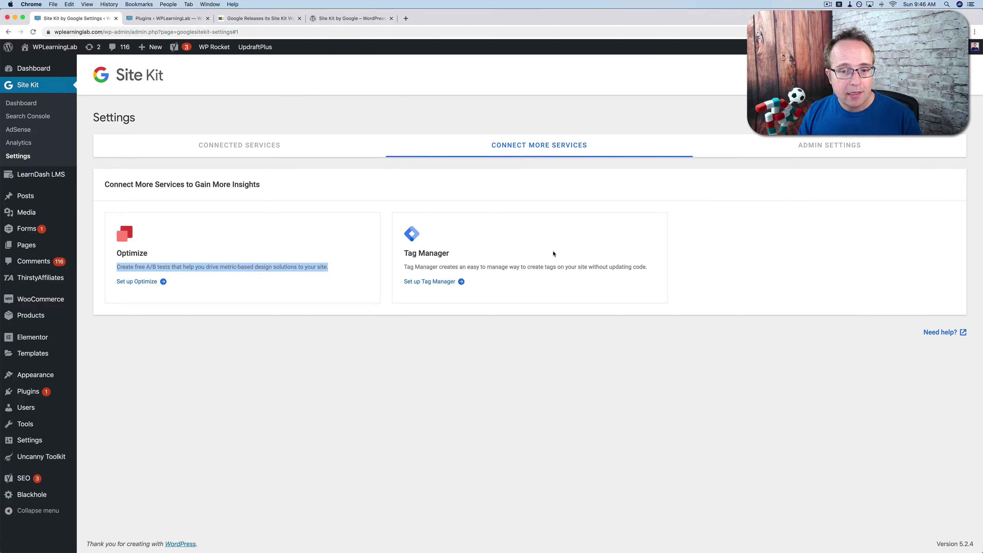
{"action": "left_click", "coordinate": [566, 275]}
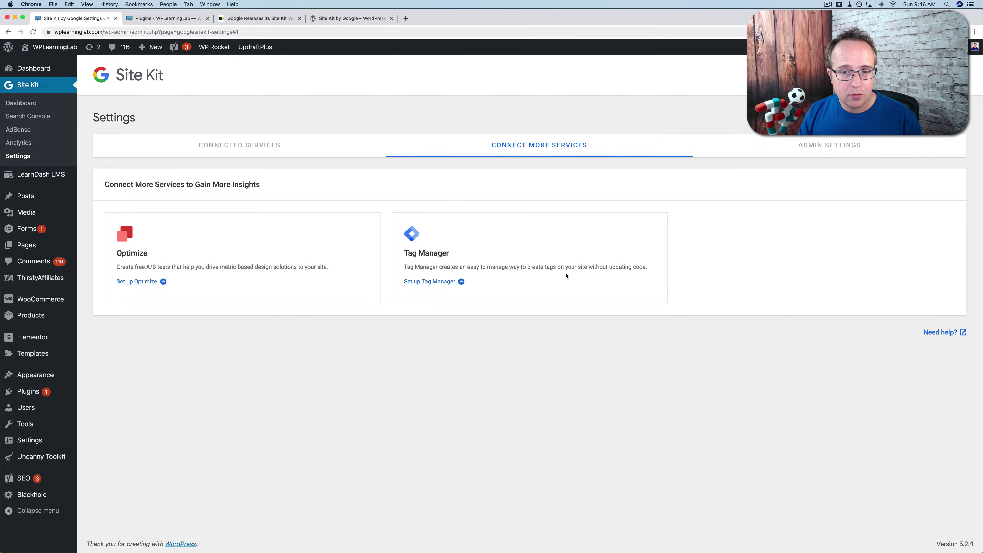
{"action": "left_click", "coordinate": [828, 149]}
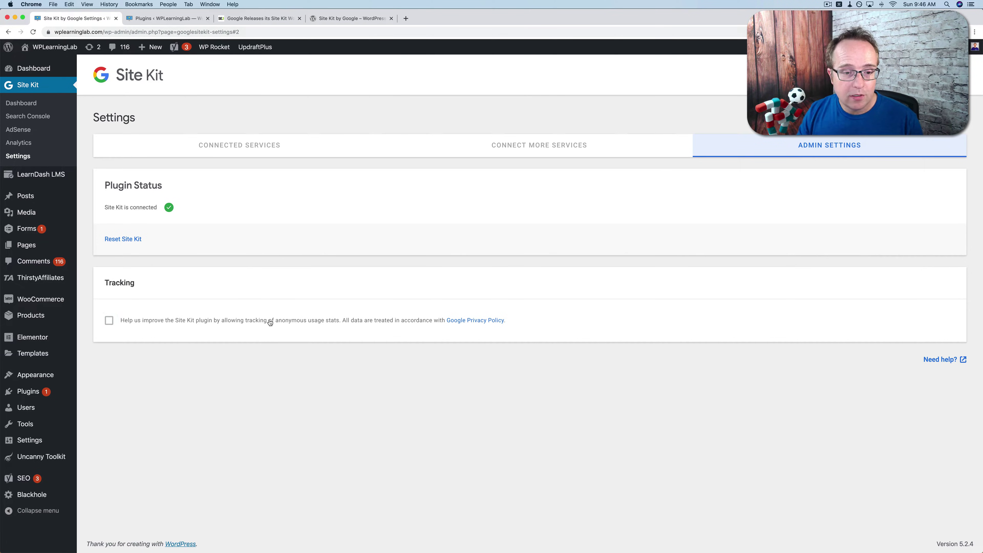
{"action": "left_click_drag", "start_coordinate": [275, 322], "coordinate": [334, 324]}
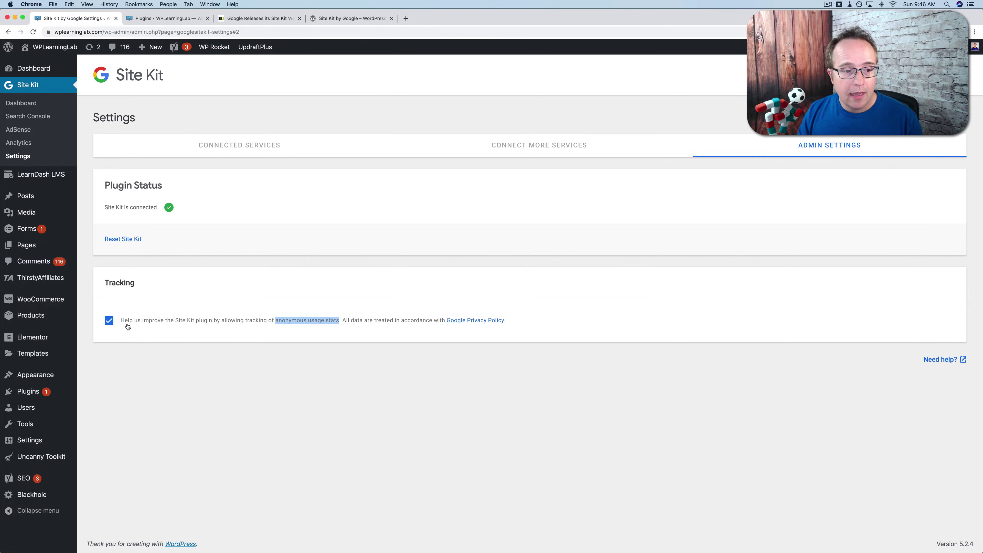
{"action": "left_click", "coordinate": [111, 326]}
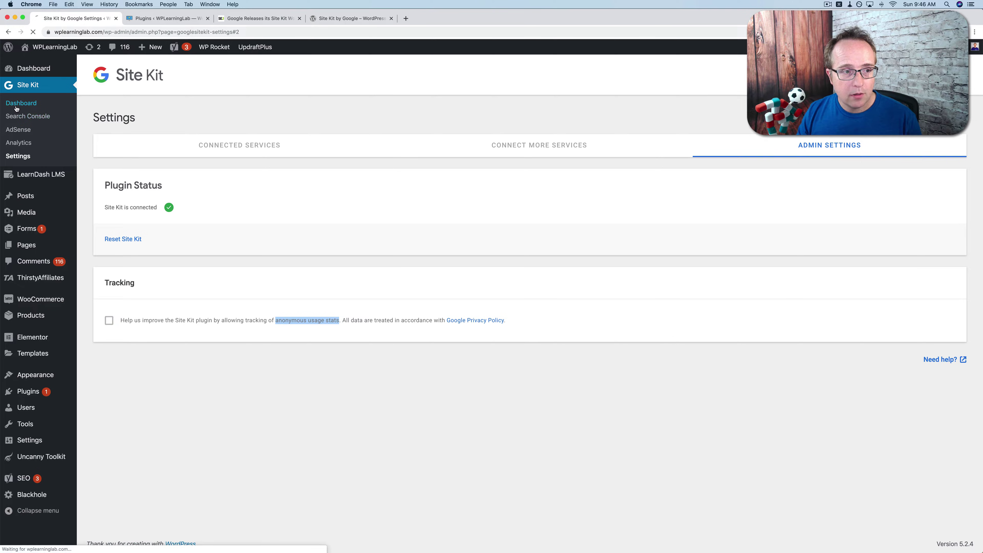
{"action": "left_click", "coordinate": [42, 116]}
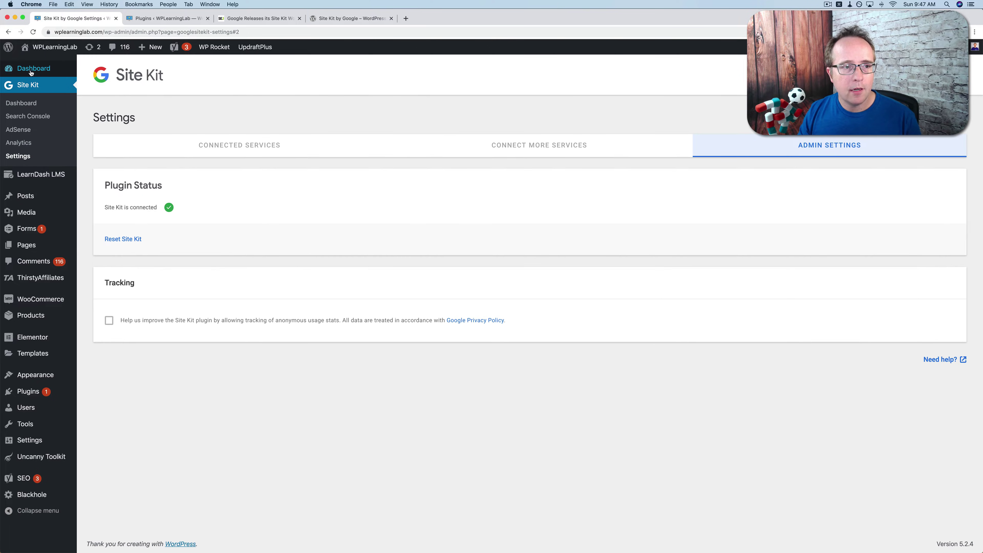
- Find the Site Kit widget on the WordPress Dashboard showing 8.1K visitors, 163K impressions and 4.1K clicks
{"action": "left_click", "coordinate": [38, 68]}
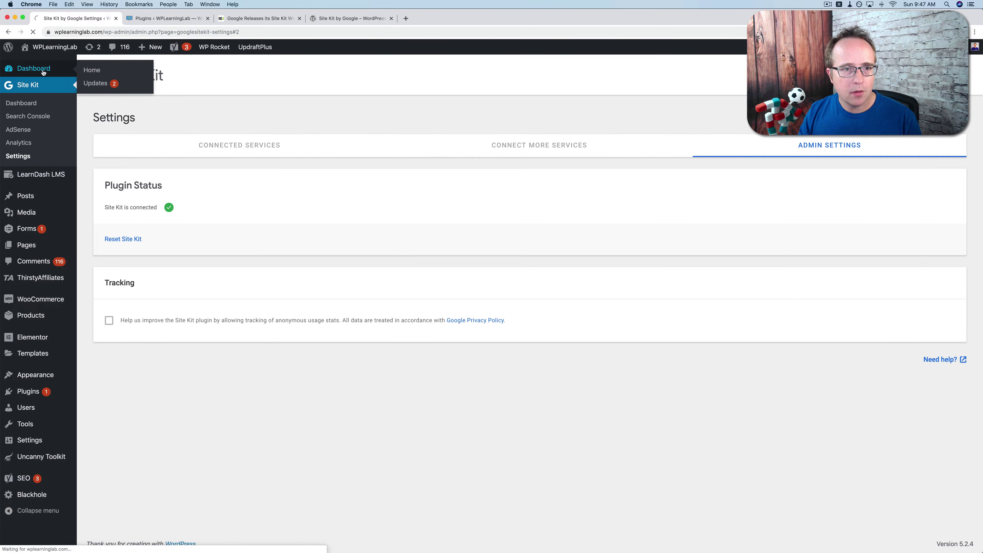
{"action": "scroll", "coordinate": [205, 222], "scroll_direction": "down", "scroll_amount": 15}
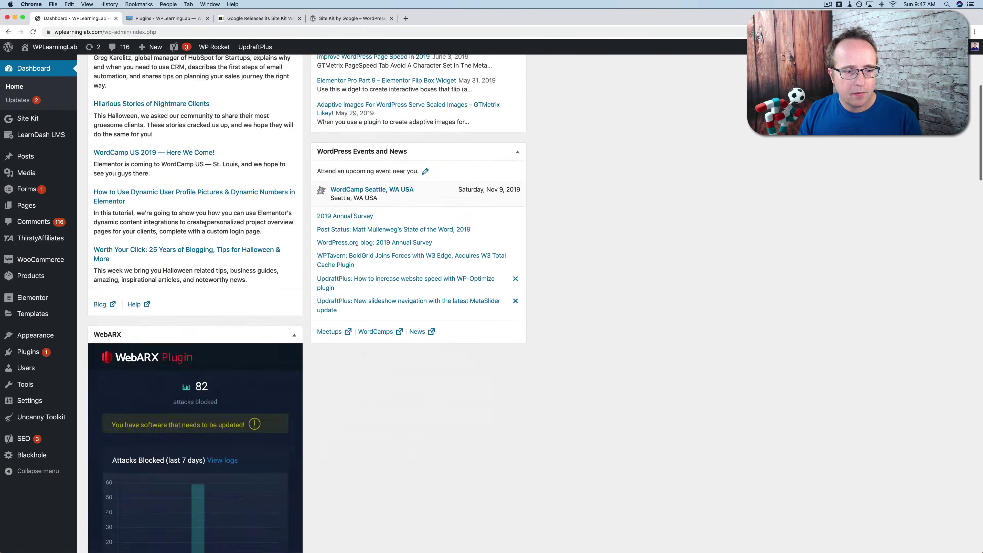
{"action": "scroll", "coordinate": [205, 227], "scroll_direction": "down", "scroll_amount": 20}
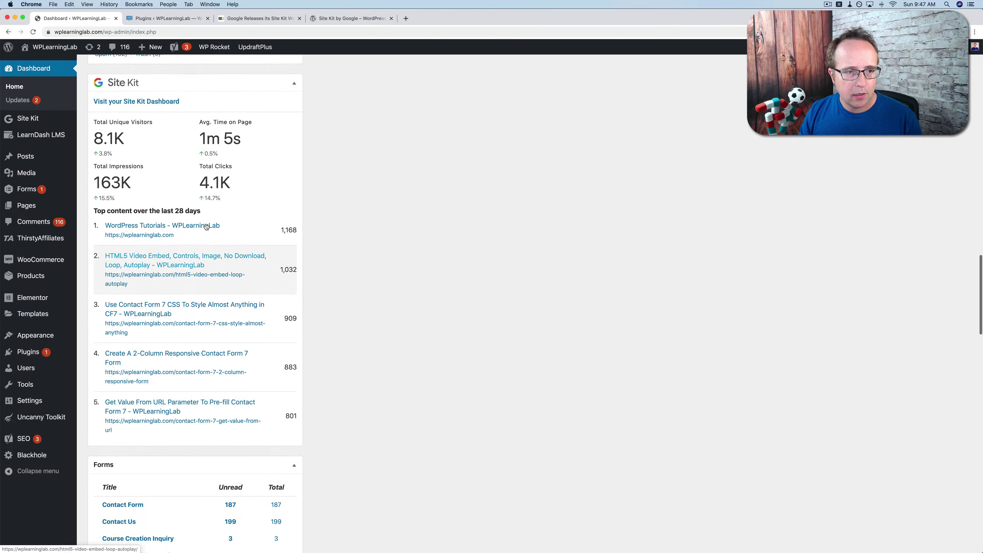
{"action": "scroll", "coordinate": [463, 160], "scroll_direction": "up", "scroll_amount": 20}
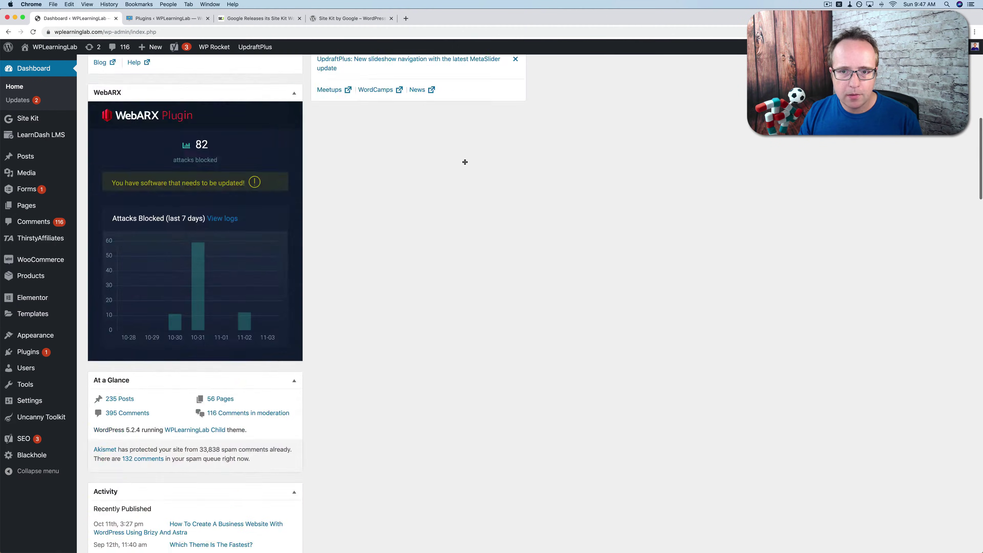